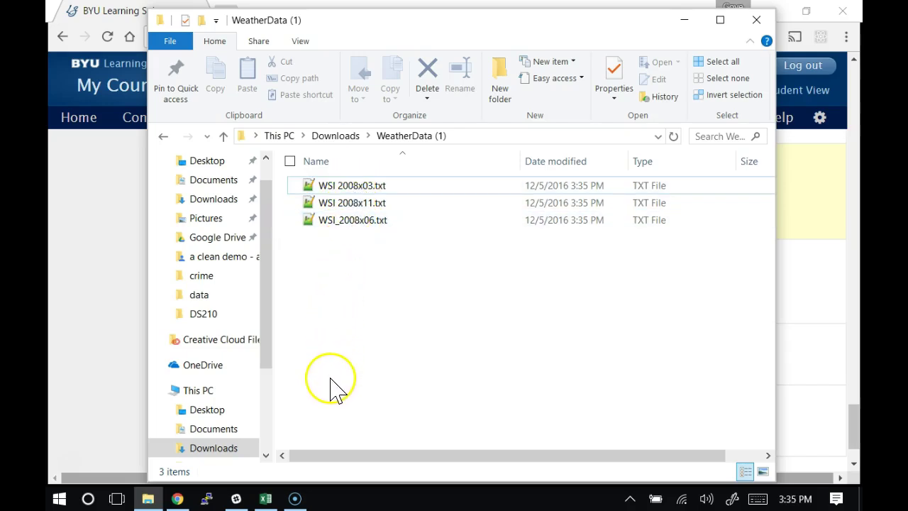
- Switch to Excel and create a new blank workbook
key("alt+Tab")
key("alt+Tab")
key("alt+Tab")
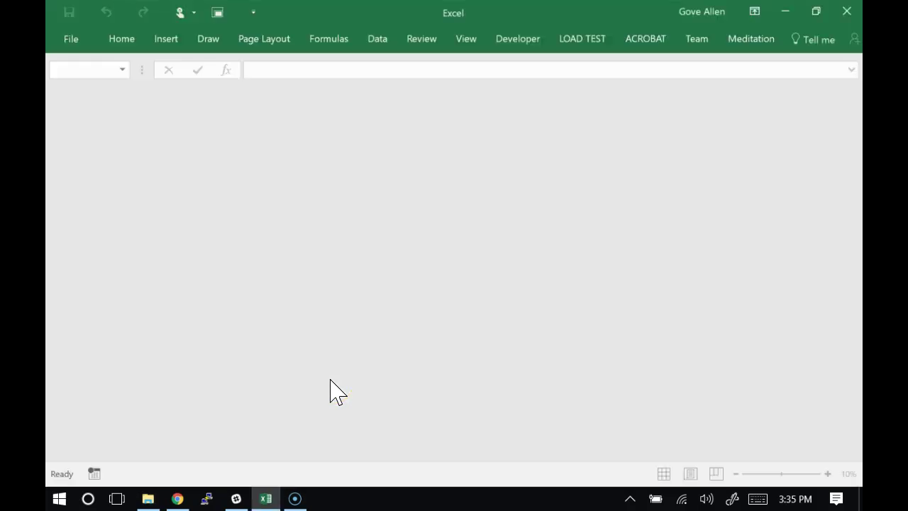
key("alt+f")
key("n")
key("l")
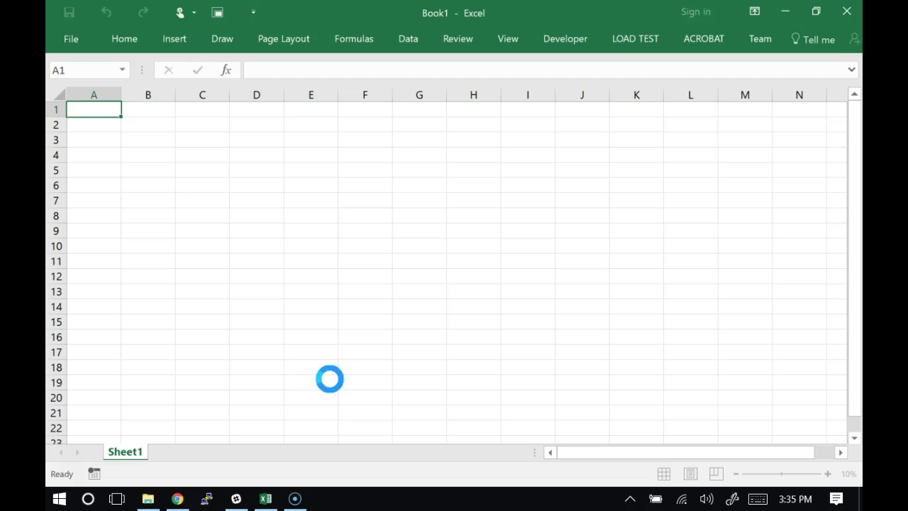
- Start saving the new workbook under a new name and choose the WeatherData (1) folder in Downloads as its location
key("ctrl+o")
key("alt+f")
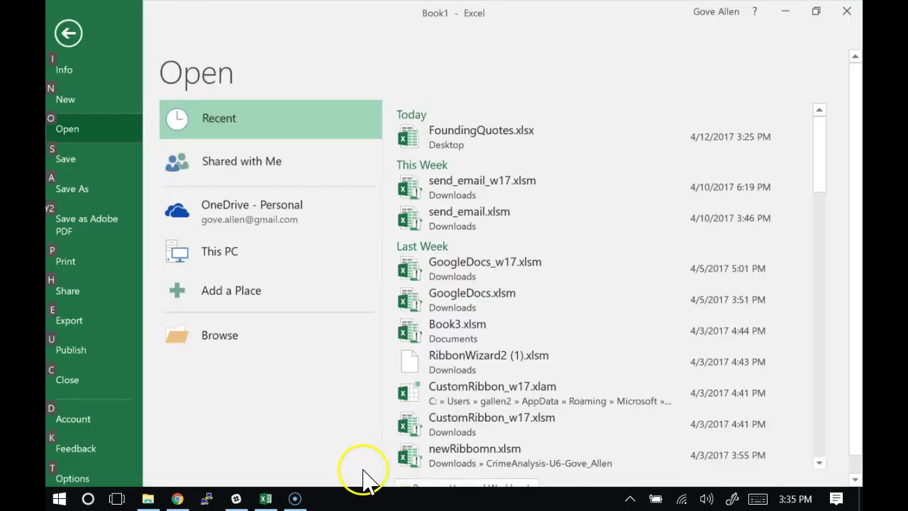
key("a")
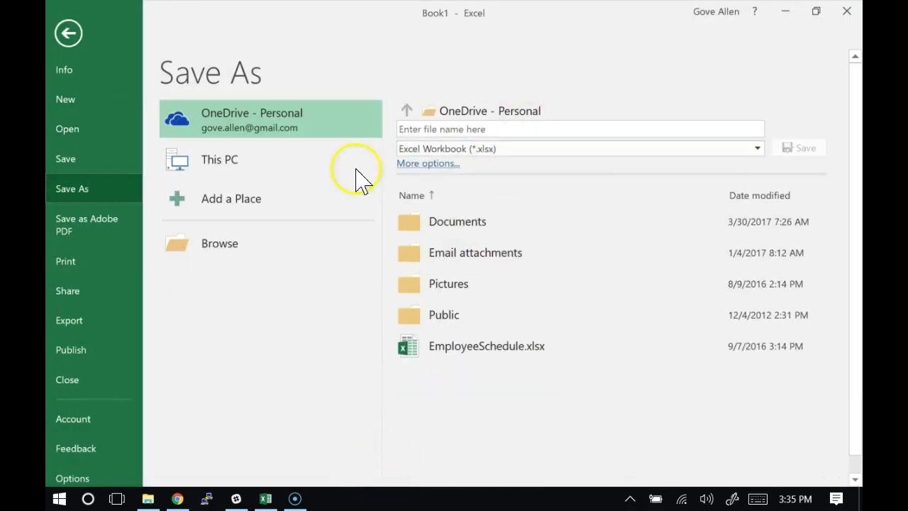
left_click(220, 254)
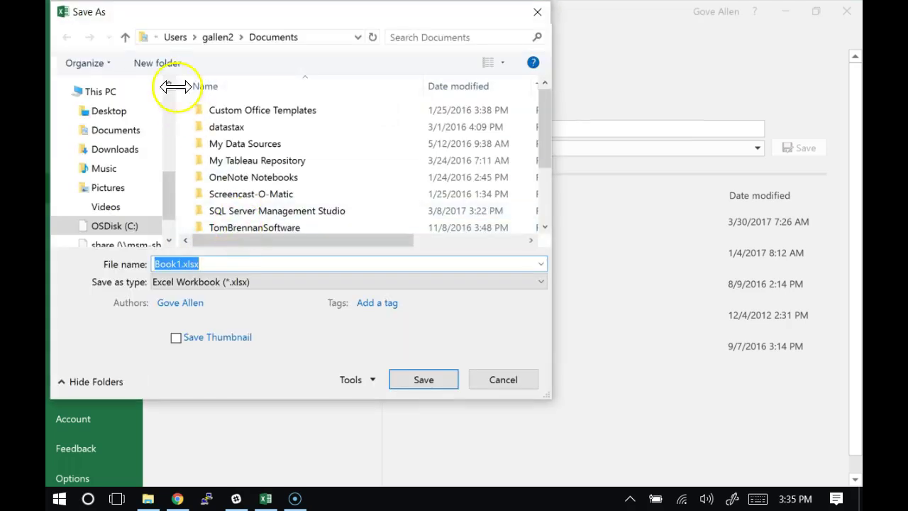
left_click(115, 150)
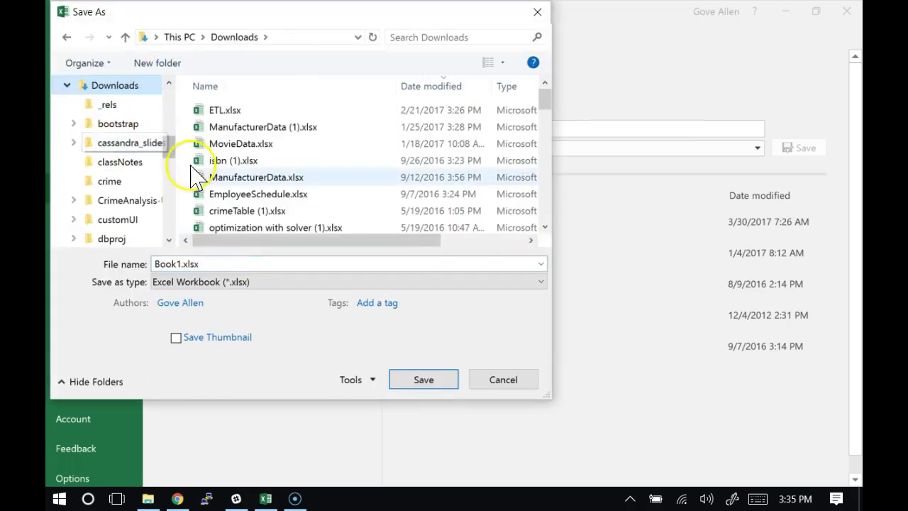
left_click_drag(544, 94, 528, 146)
double_click(300, 193)
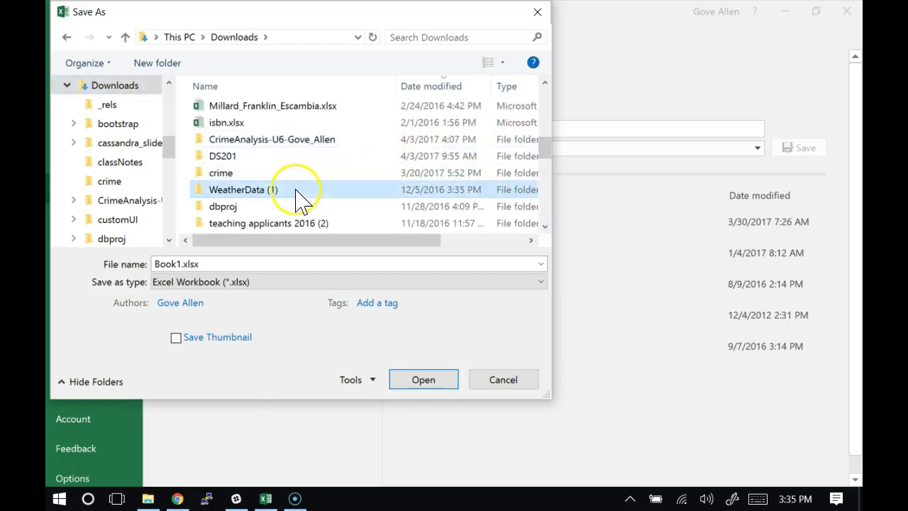
- Save the workbook as parse_text_file_w17 in the Excel Workbook (*.xlsx) format
left_click(234, 282)
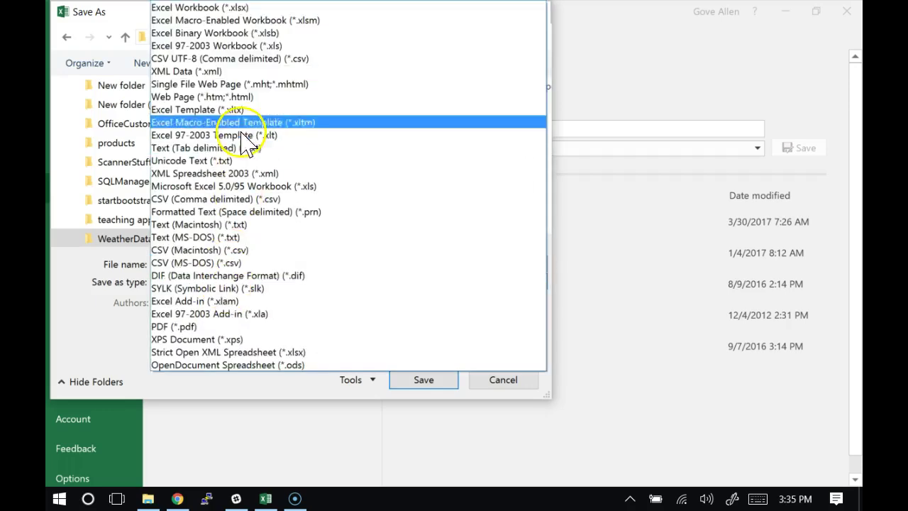
left_click(244, 8)
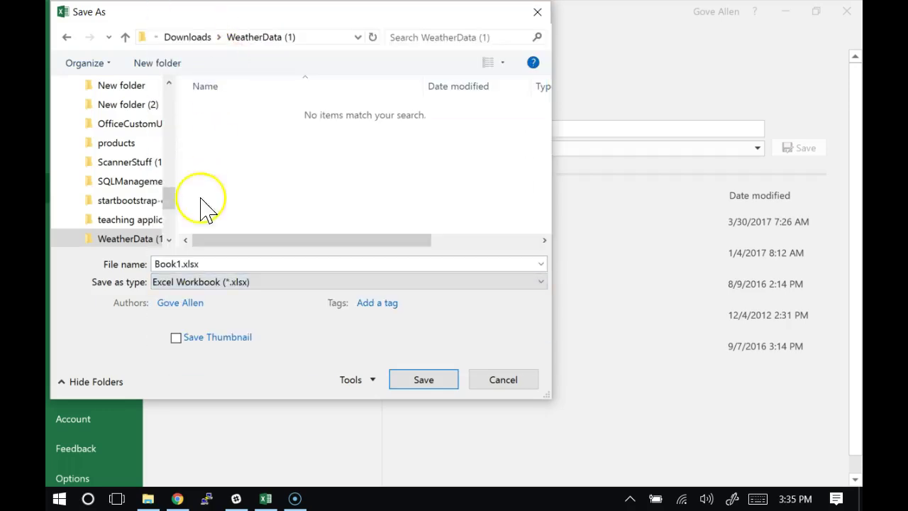
double_click(201, 264)
type("parse")
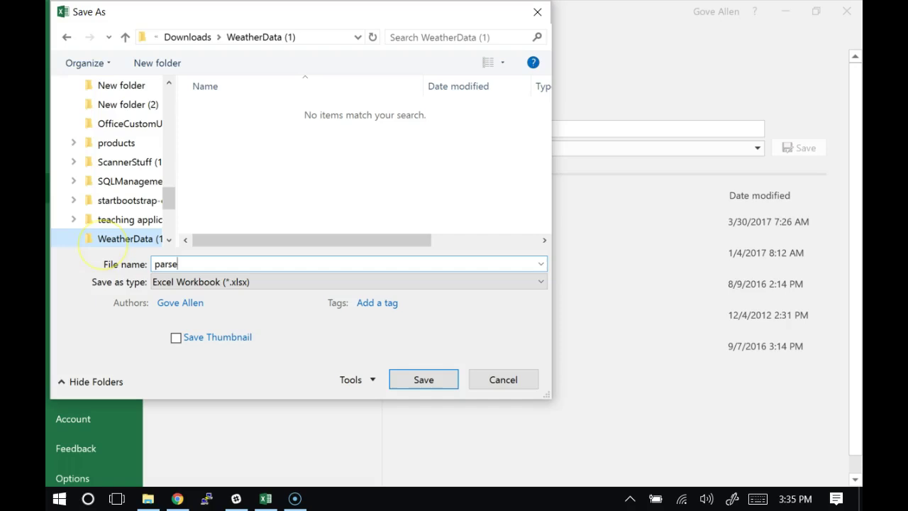
type("_text_fiel")
key("BackSpace")
key("BackSpace")
type("le_w17")
key("Return")
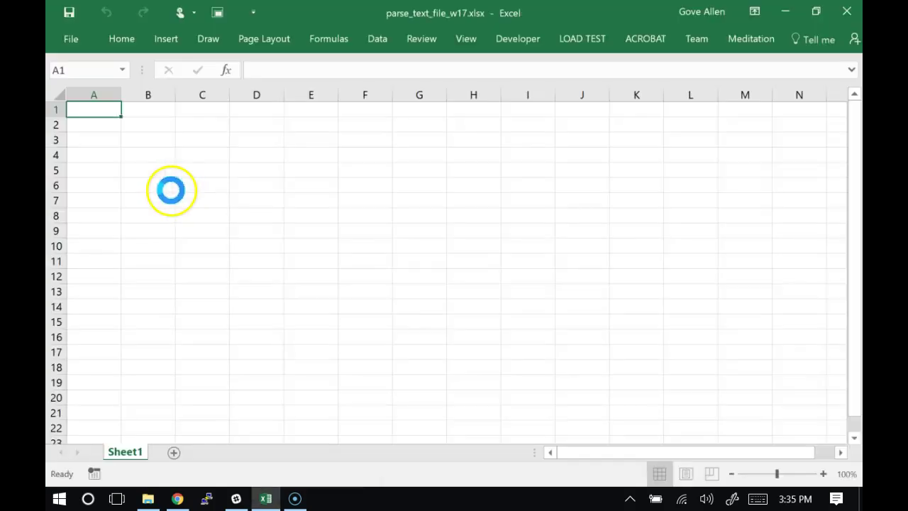
- Save a copy of the workbook in the same folder as an Excel Macro-Enabled Workbook (*.xlsm), keeping the name parse_text_file_w17
key("alt+f")
key("a")
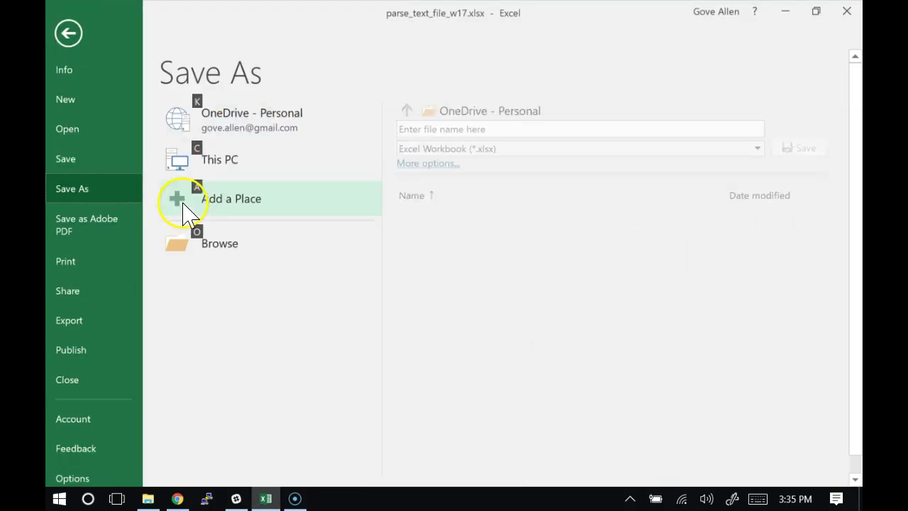
left_click(213, 164)
left_click(490, 148)
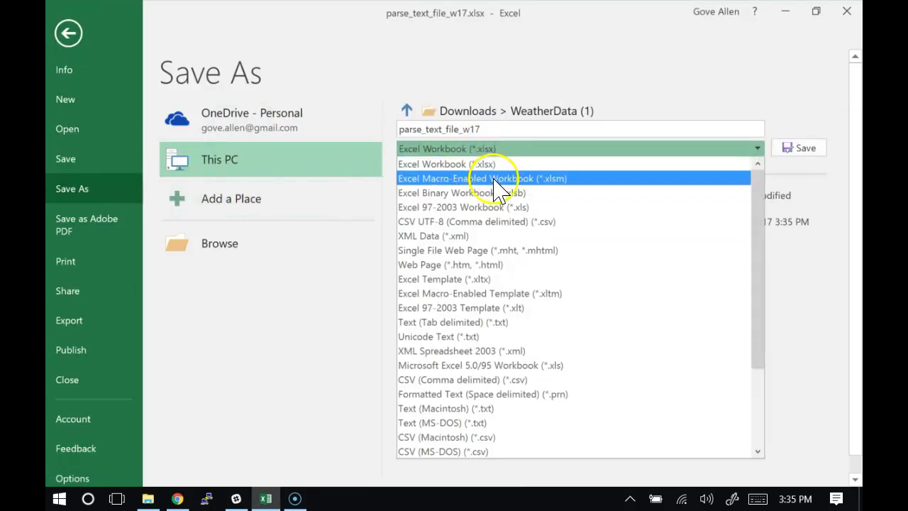
left_click(493, 179)
left_click(798, 147)
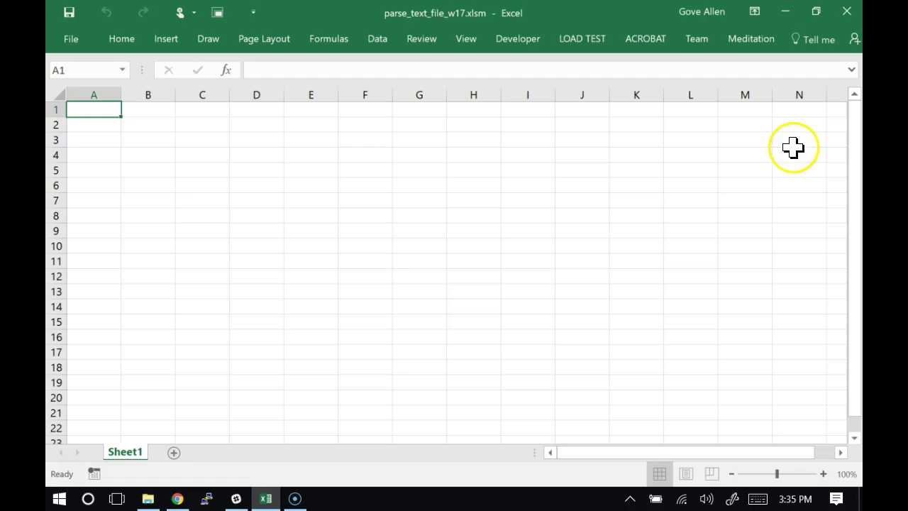
- Switch to File Explorer and delete parse_text_file_w17.xlsx from the WeatherData (1) folder
key("alt+Tab")
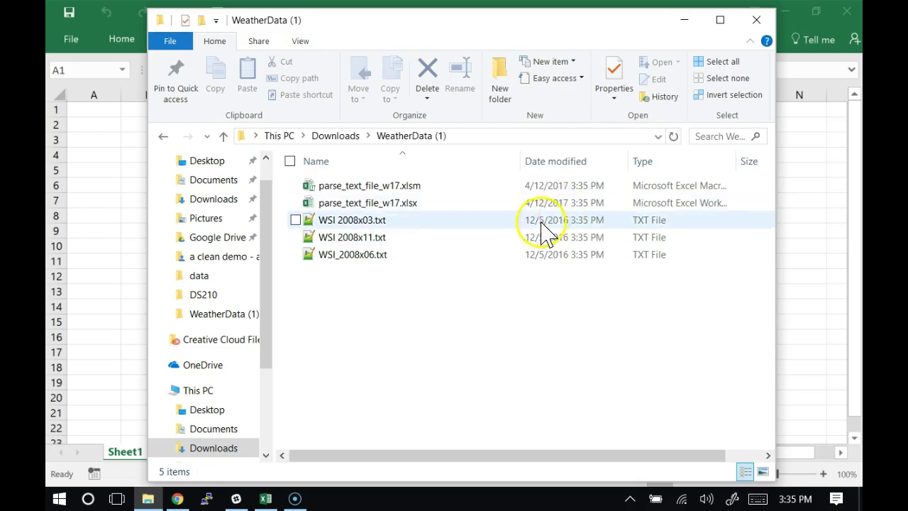
left_click(395, 203)
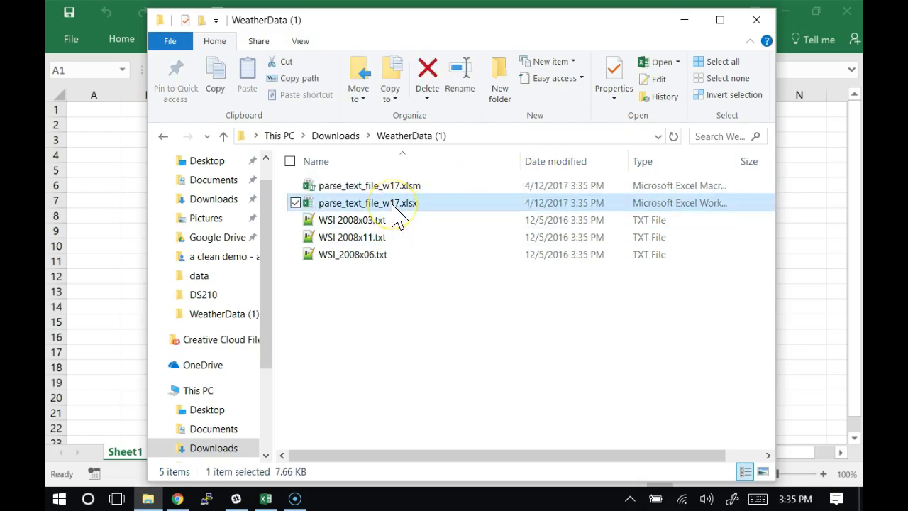
key("Delete")
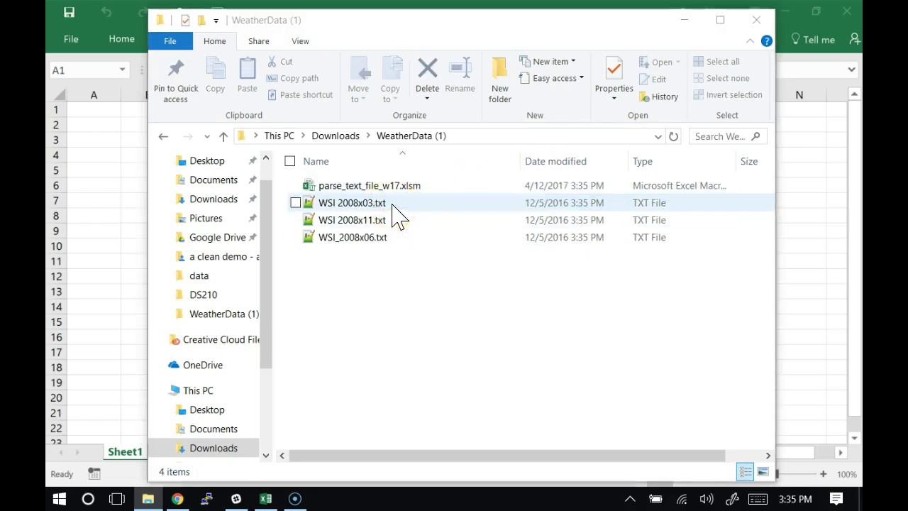
left_click(349, 212)
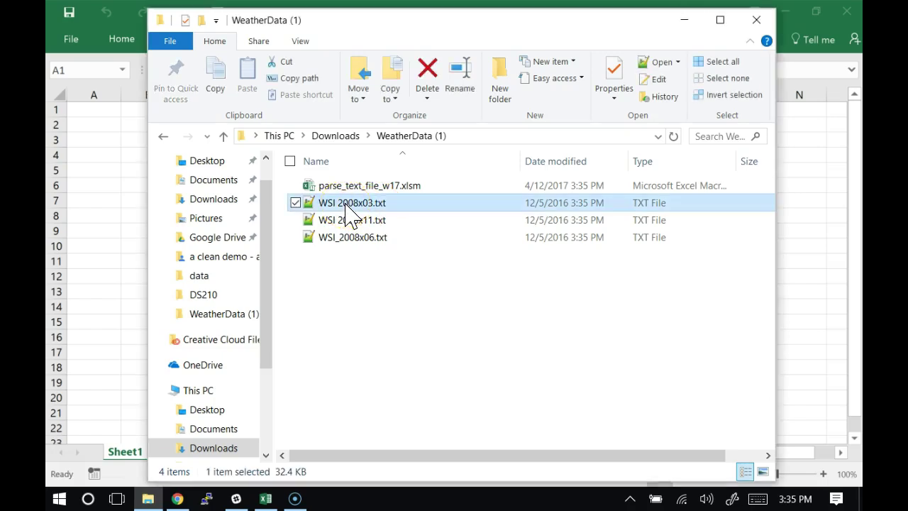
double_click(348, 206)
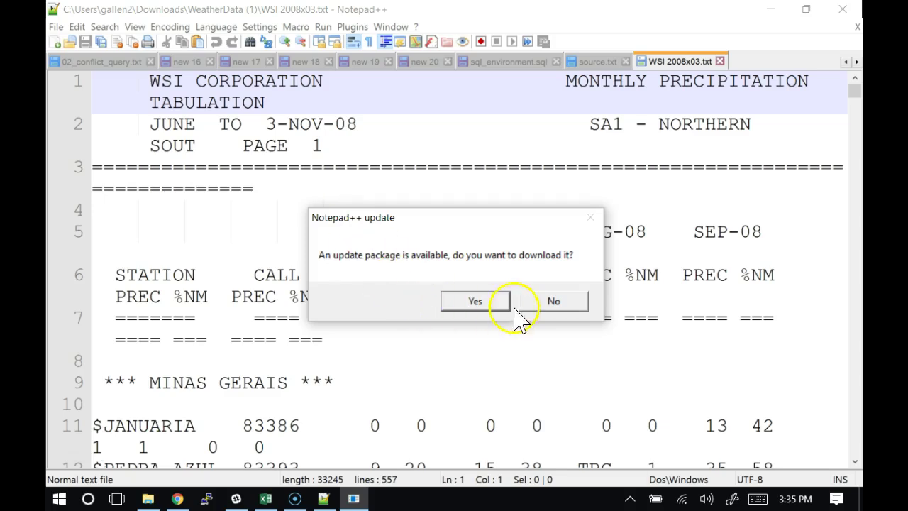
left_click(553, 300)
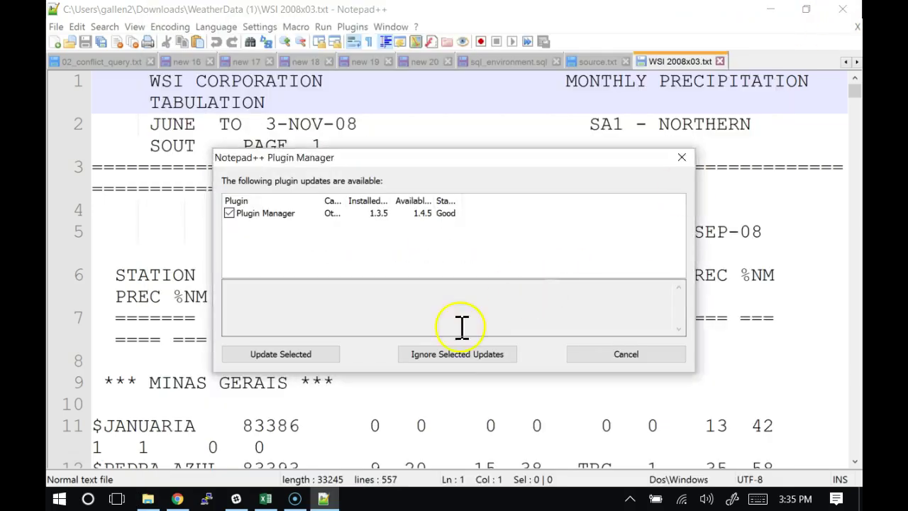
left_click(618, 354)
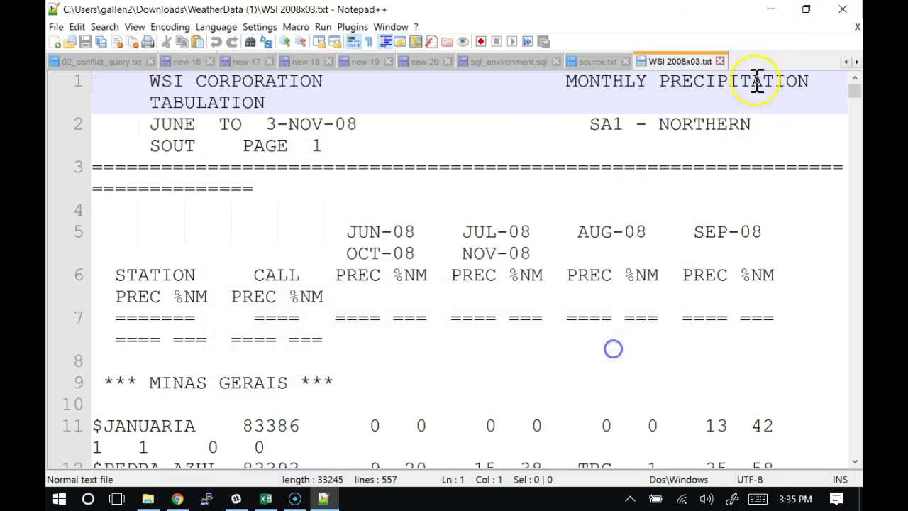
left_click(842, 8)
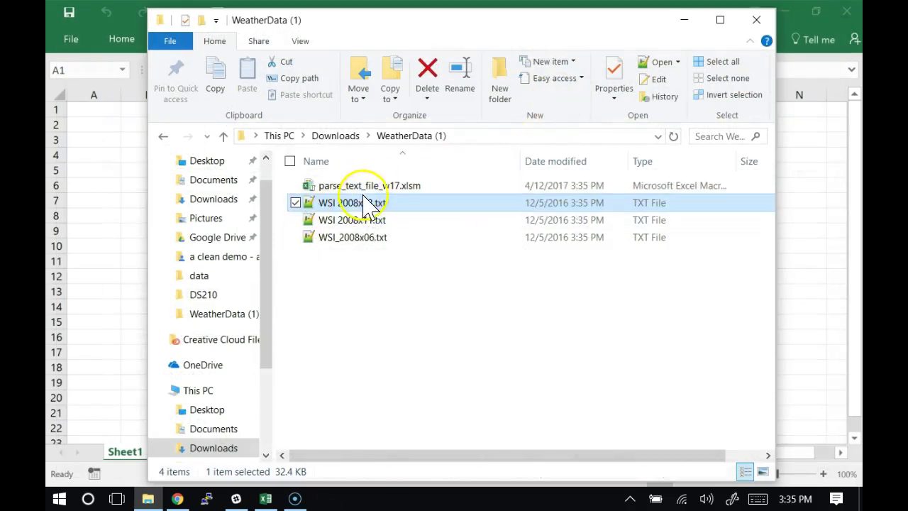
- Open WSI 2008x03.txt in Notepad and maximize its window
right_click(372, 215)
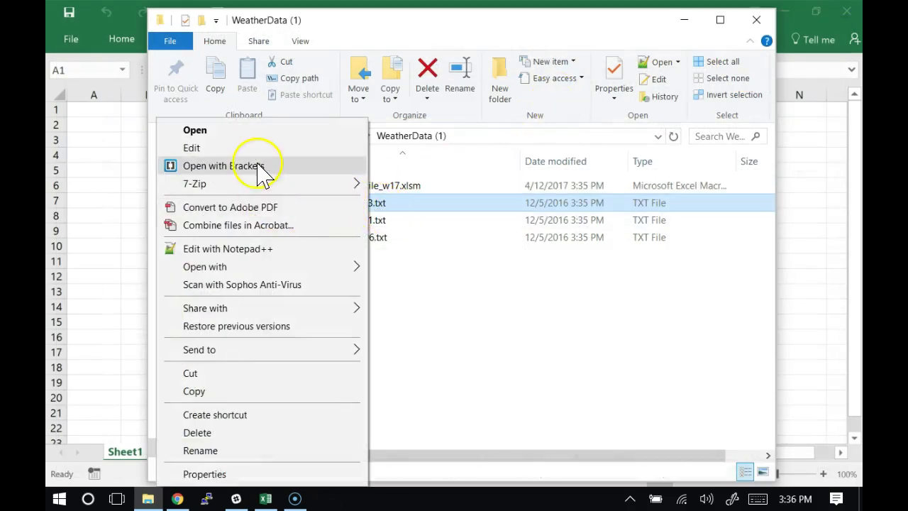
mouse_move(261, 273)
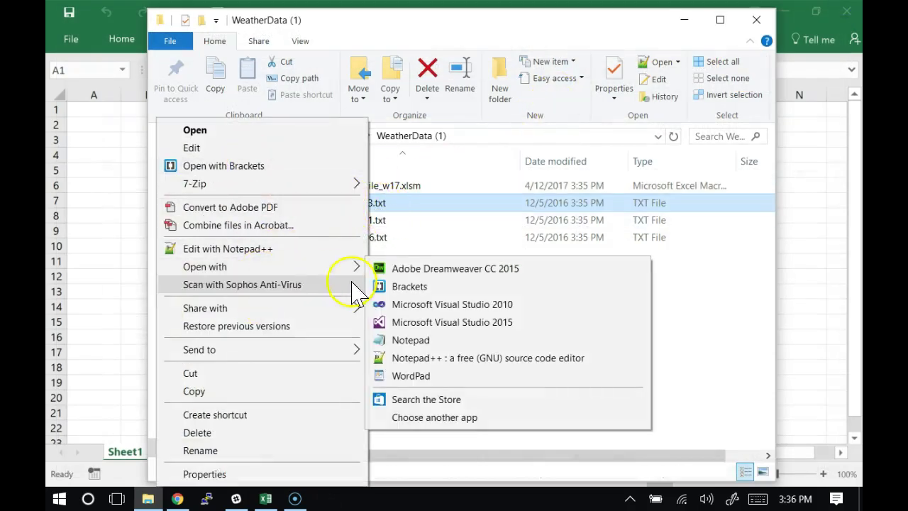
left_click(407, 341)
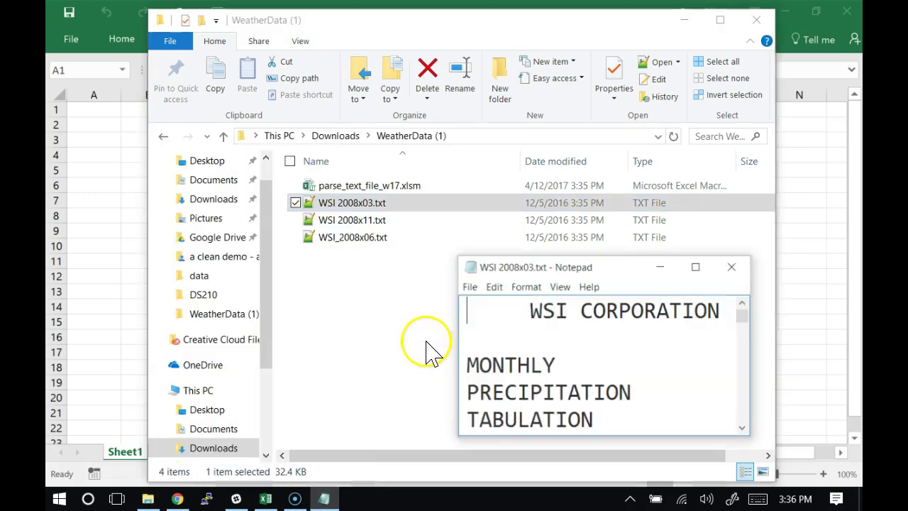
double_click(600, 268)
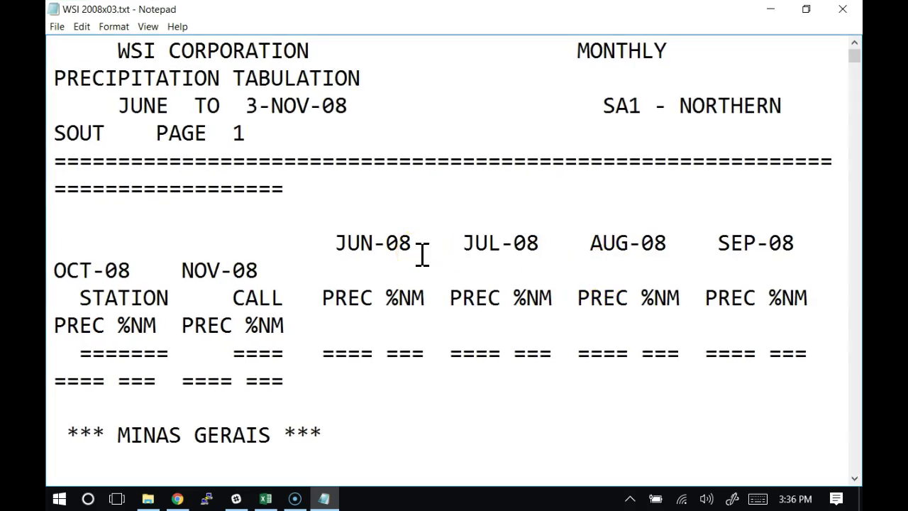
- Set the Notepad font size to 14
left_click(114, 27)
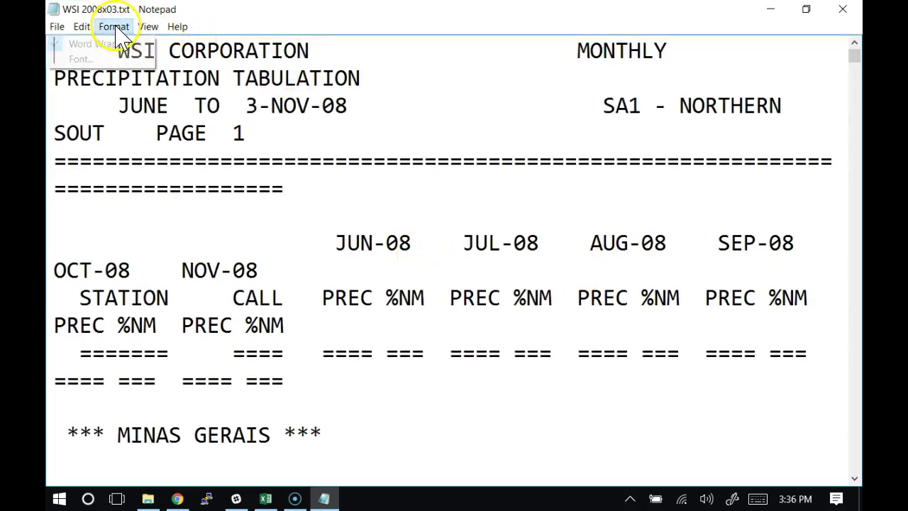
left_click(94, 60)
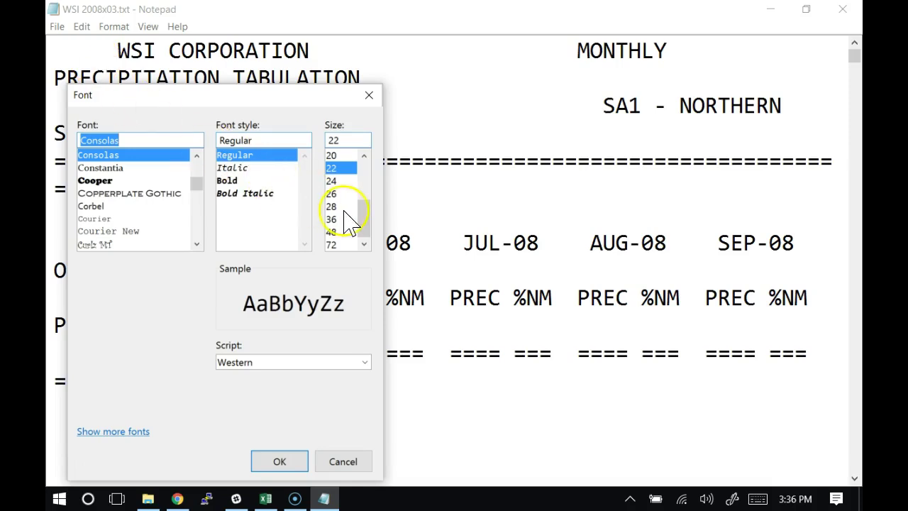
left_click(364, 155)
left_click(364, 156)
left_click(364, 155)
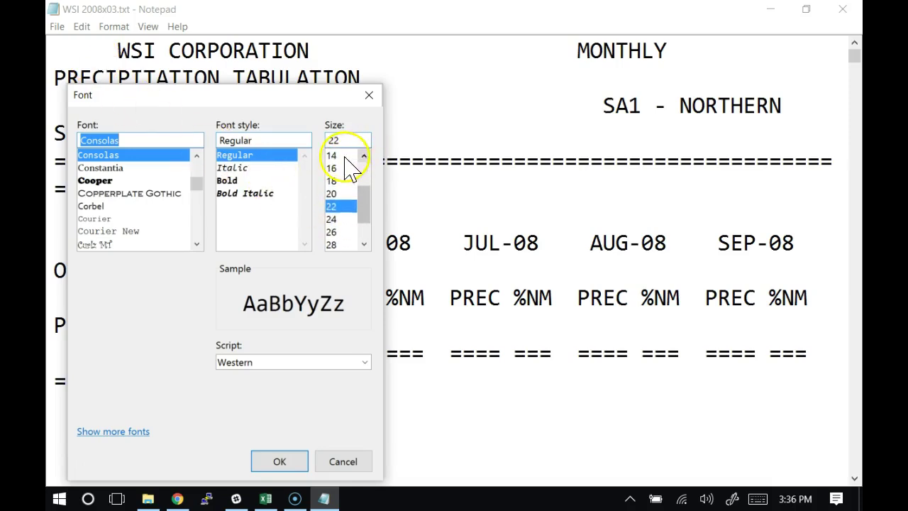
left_click(345, 157)
left_click(292, 461)
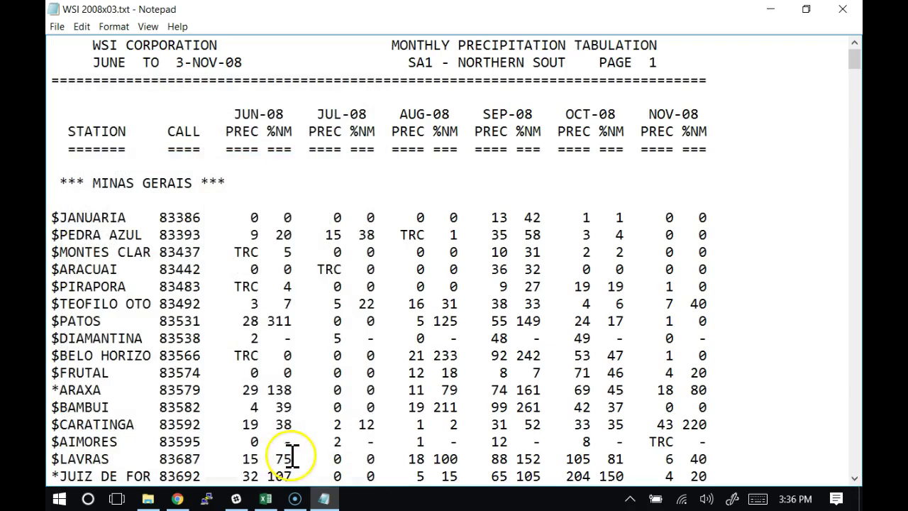
- Set the Notepad font size to 16 and look through the precipitation tables in the weather file
left_click(113, 26)
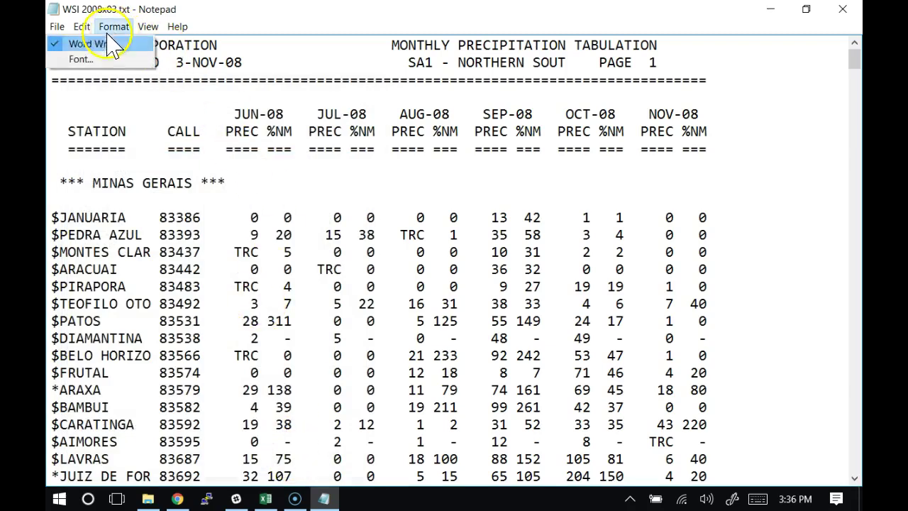
left_click(80, 58)
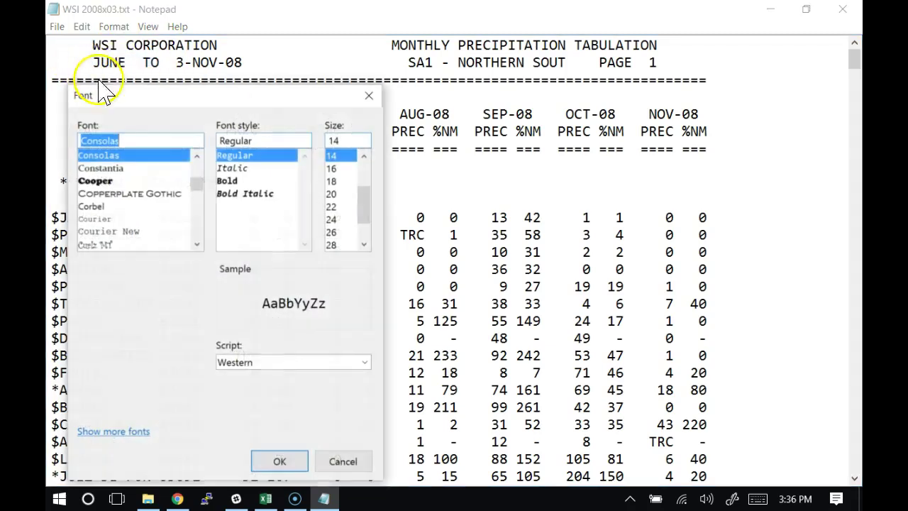
left_click(330, 169)
left_click(296, 459)
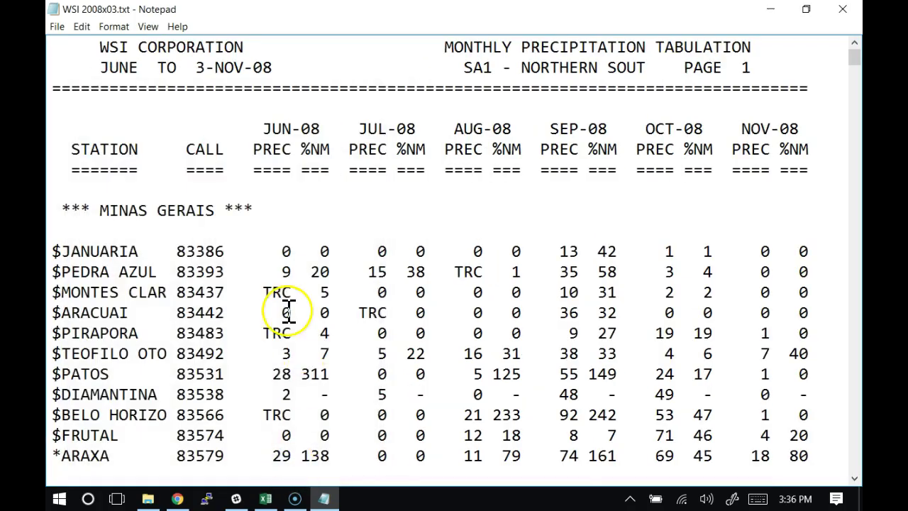
scroll(394, 333, "down", 6)
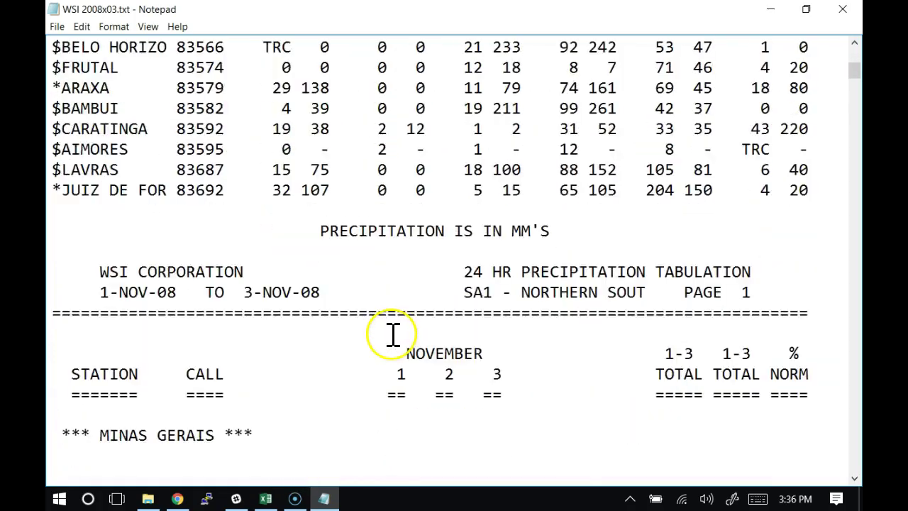
scroll(394, 333, "down", 5)
scroll(395, 331, "up", 11)
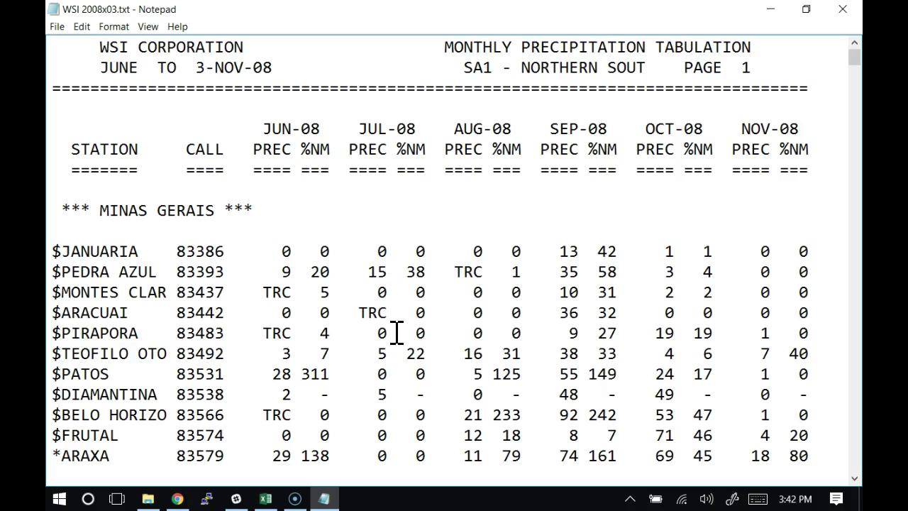
- Examine the region headings and station names in the 24 HR precipitation tables for Minas Gerais and Sao Paulo
scroll(428, 325, "down", 9)
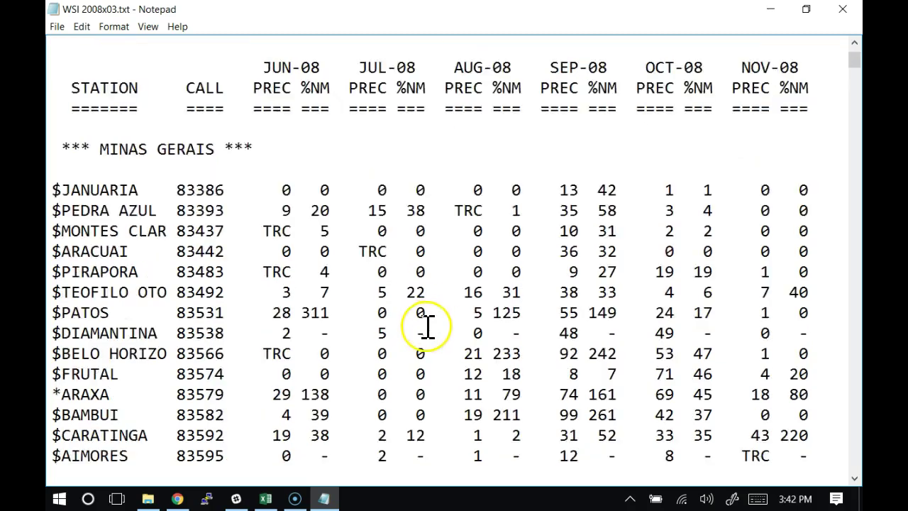
scroll(428, 327, "down", 2)
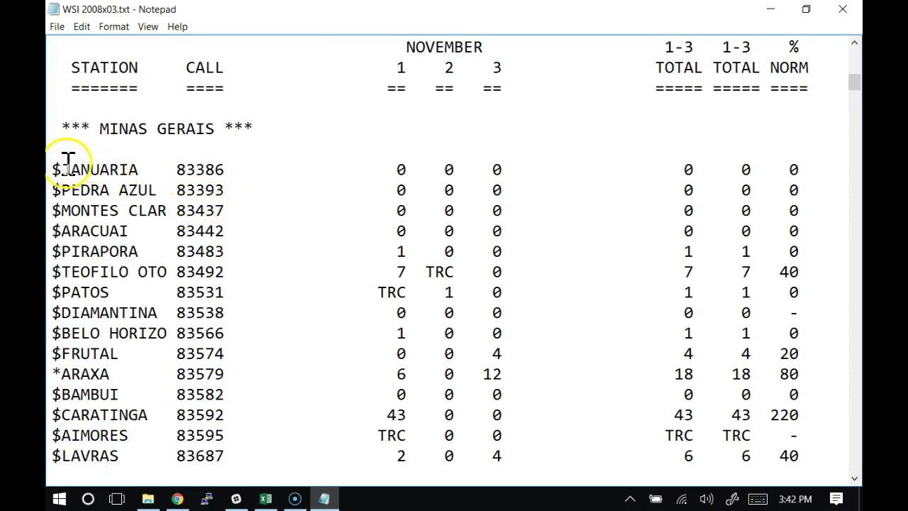
left_click_drag(99, 130, 208, 128)
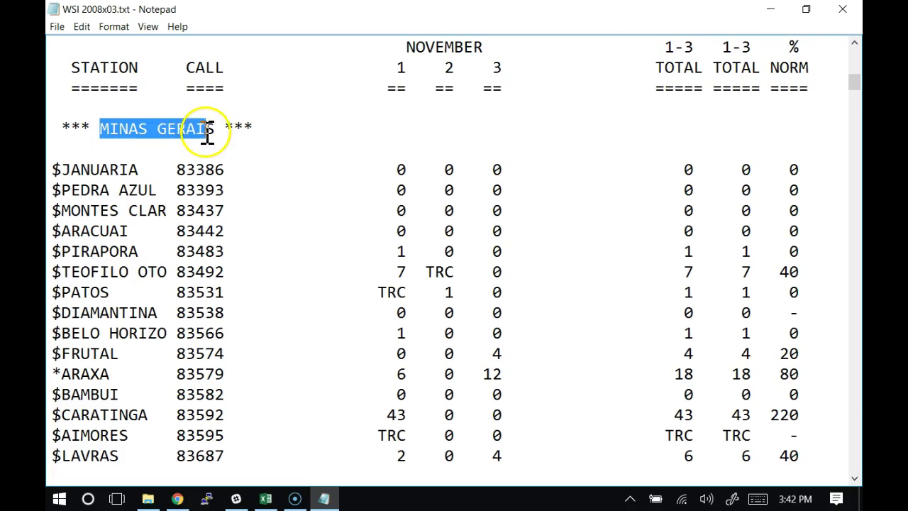
left_click(65, 169)
left_click_drag(65, 170, 142, 178)
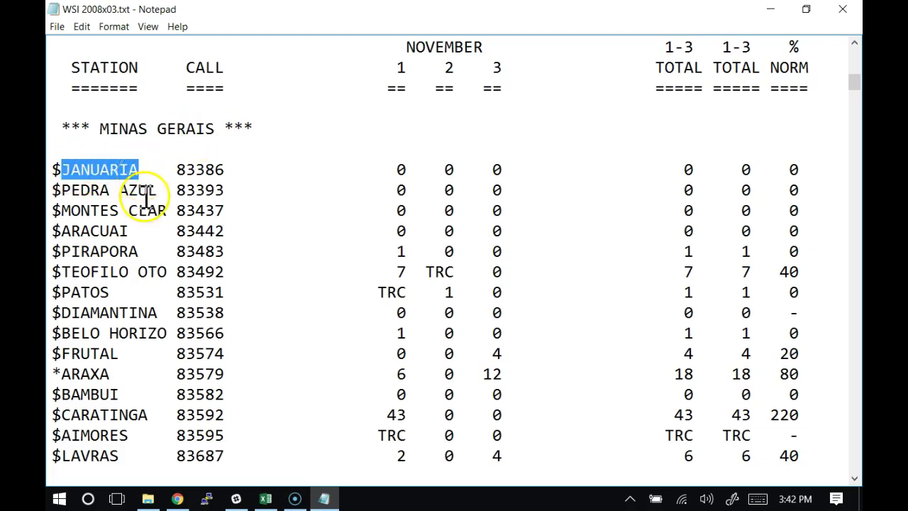
scroll(154, 227, "down", 9)
scroll(156, 227, "down", 6)
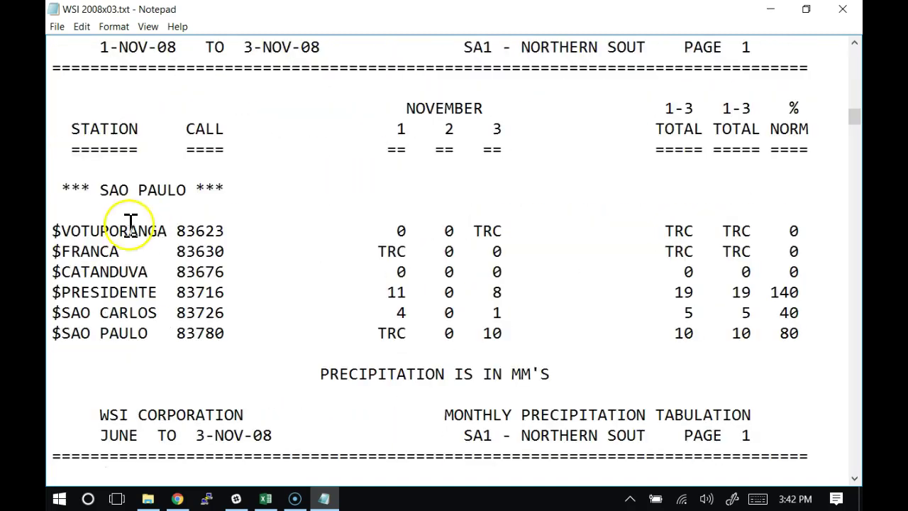
left_click_drag(112, 231, 139, 230)
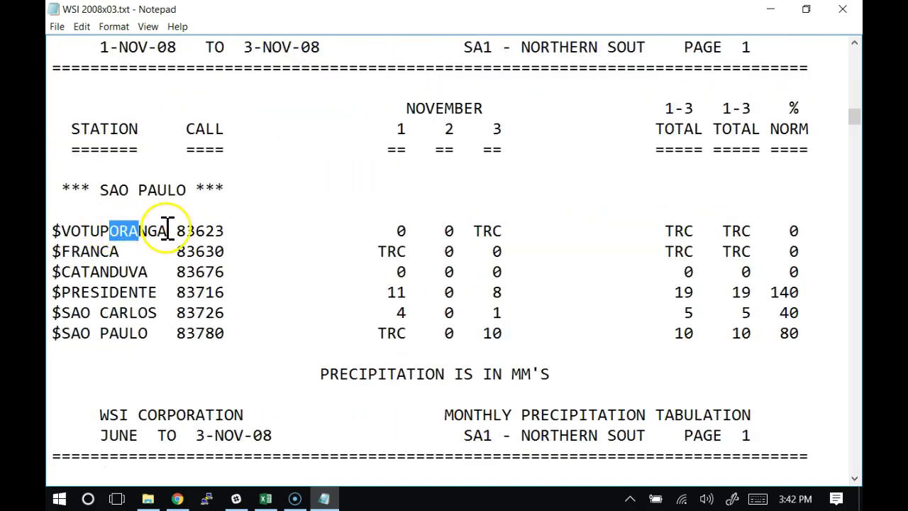
- Examine the Sao Paulo monthly precipitation table, highlighting its title, data values and the first two station names
scroll(167, 228, "up", 3)
double_click(447, 296)
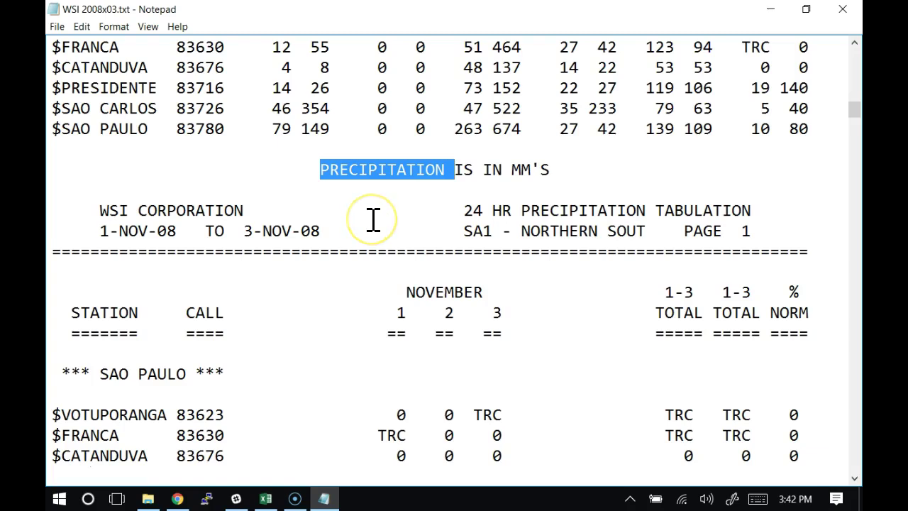
scroll(345, 261, "up", 5)
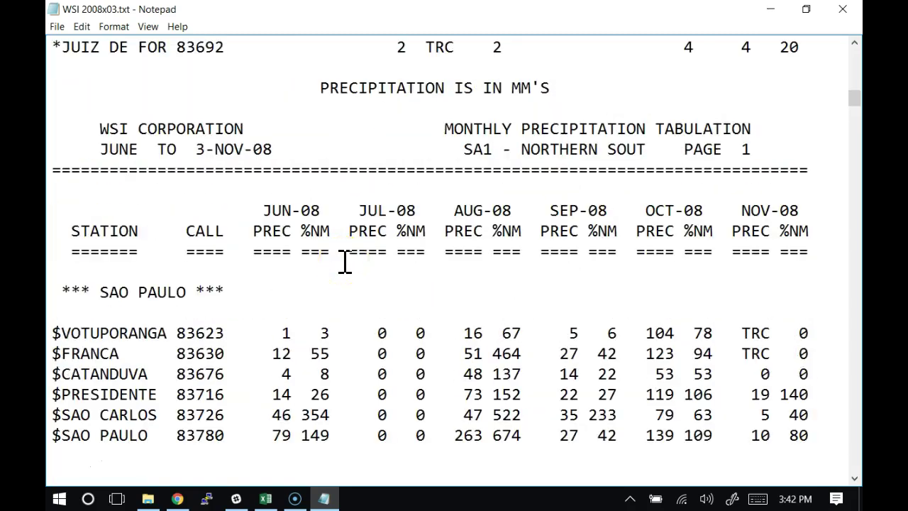
left_click_drag(723, 128, 496, 128)
left_click_drag(291, 353, 441, 401)
left_click(373, 348)
double_click(86, 332)
double_click(97, 353)
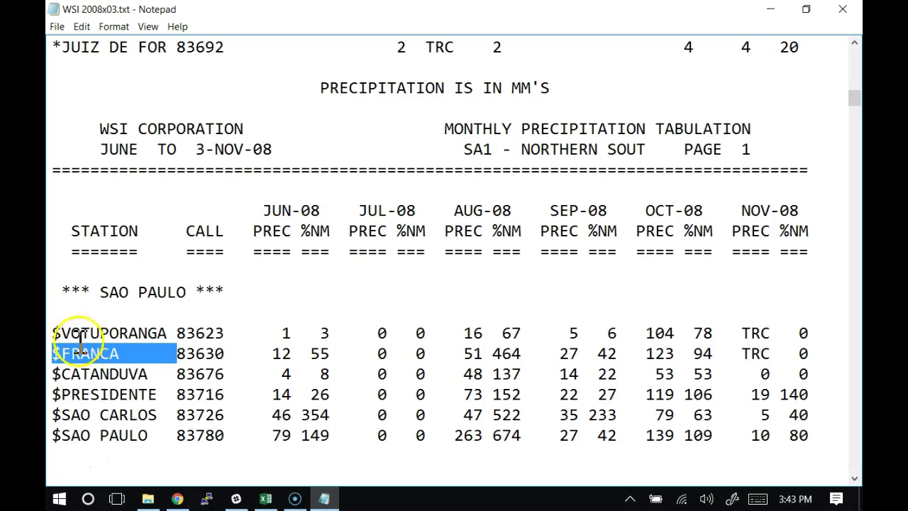
left_click(239, 193)
- Find the East Coast States 24 HR table and compare its last day column with the end date in the header
scroll(237, 195, "down", 6)
scroll(235, 197, "down", 16)
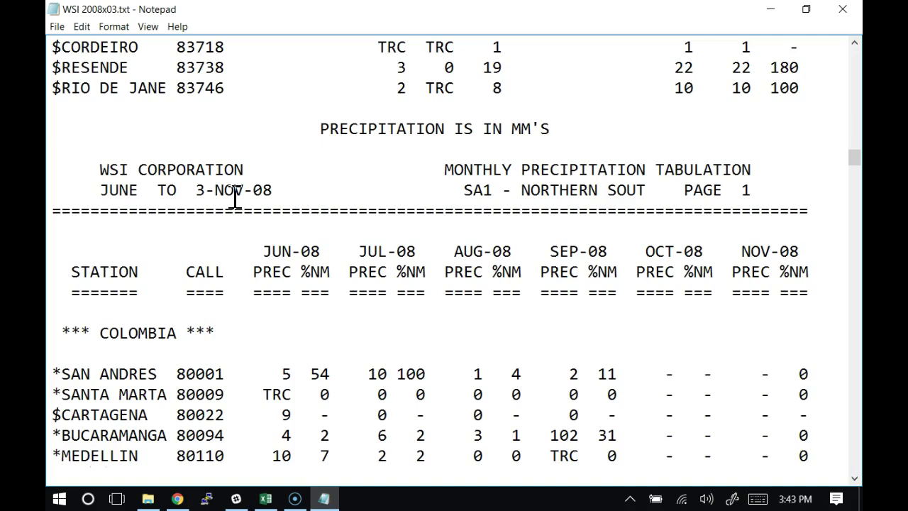
left_click(239, 209)
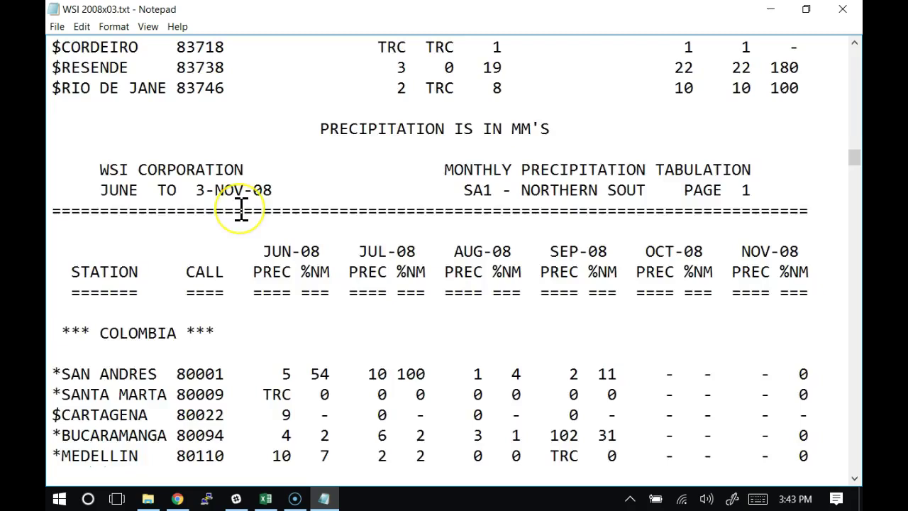
scroll(242, 209, "up", 4)
scroll(241, 209, "up", 1)
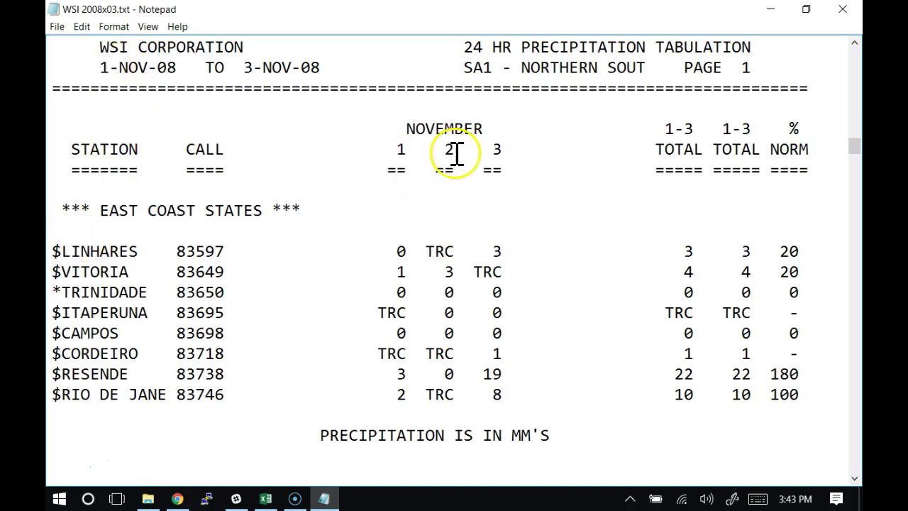
double_click(498, 149)
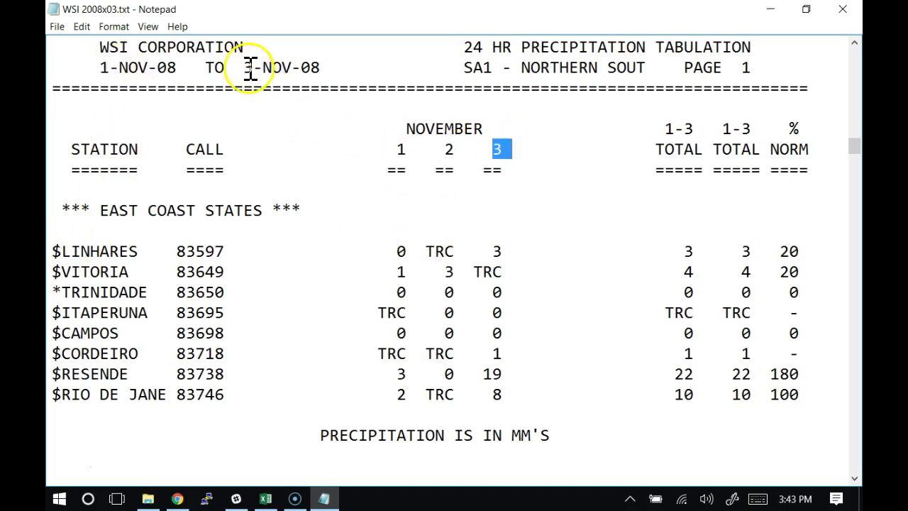
left_click_drag(252, 67, 349, 67)
- Examine the LINHARES row by highlighting the station name and its November 3, 2 and 1 precipitation values
left_click_drag(61, 252, 142, 252)
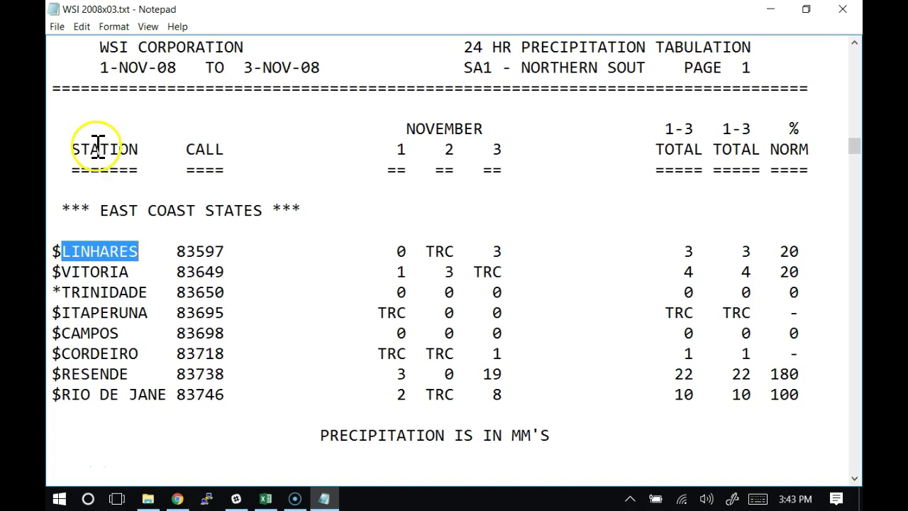
left_click(196, 241)
left_click_drag(493, 251, 502, 248)
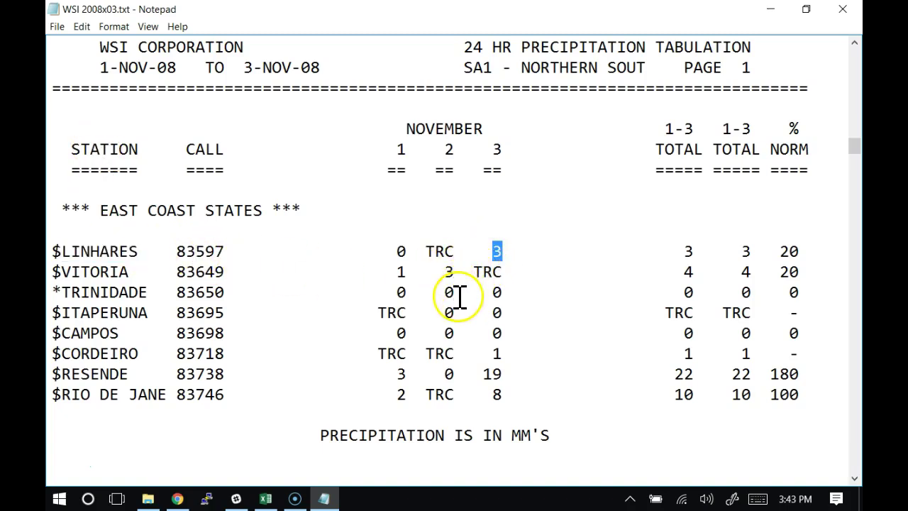
left_click_drag(427, 251, 455, 251)
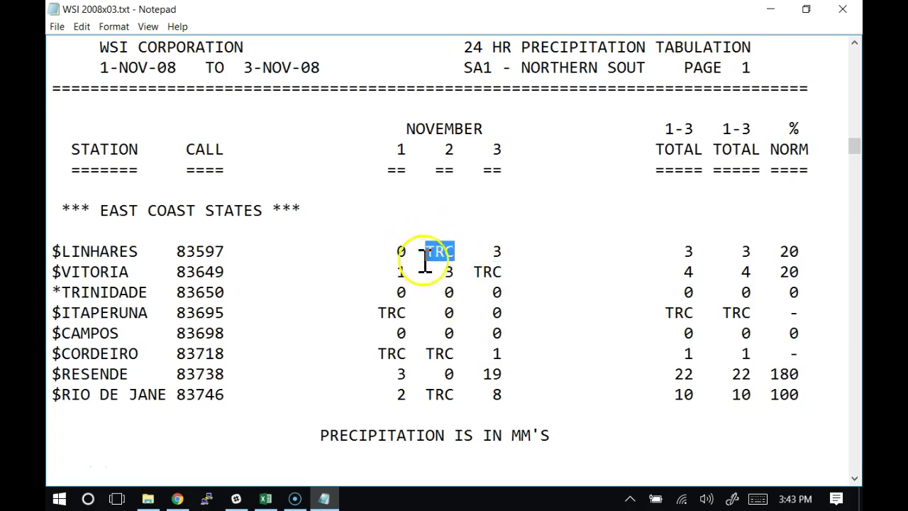
left_click_drag(395, 251, 405, 251)
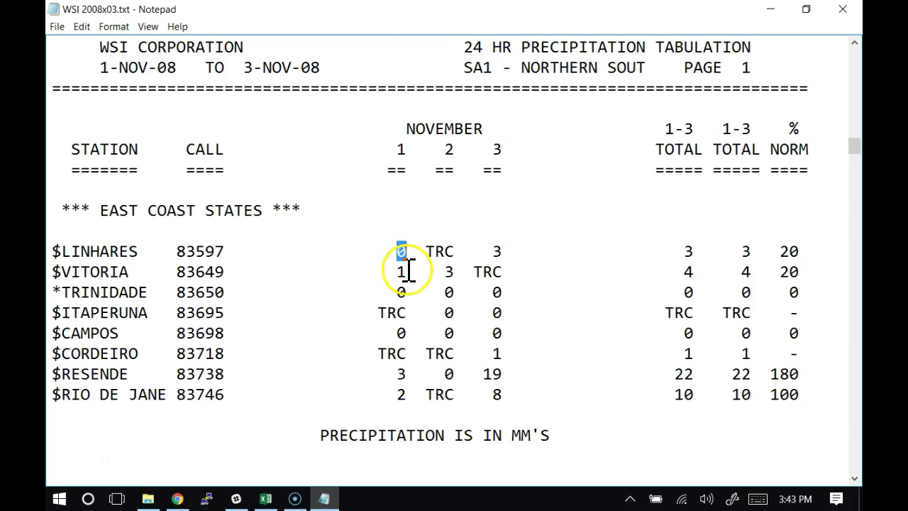
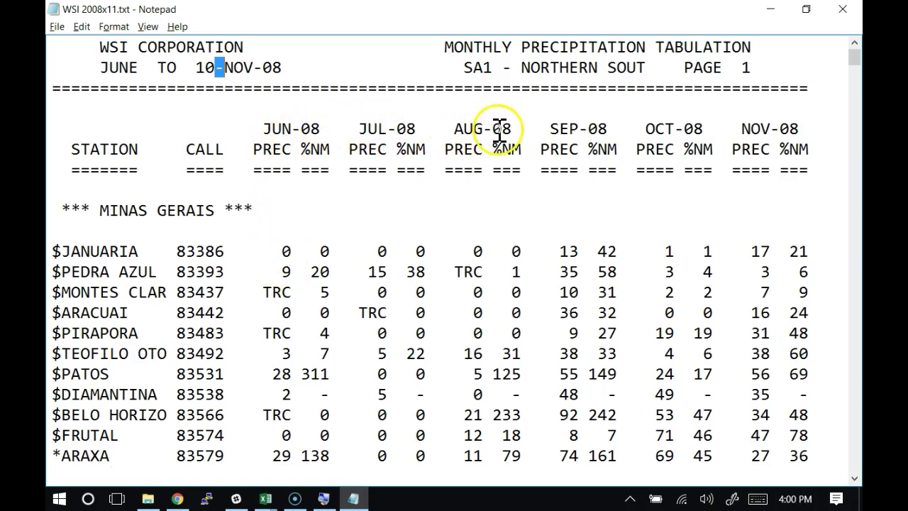
- In WSI 2008x11.txt, examine how the Minas Gerais 24 HR table's day columns relate to the month heading and header date range
scroll(260, 183, "down", 2)
scroll(412, 199, "down", 7)
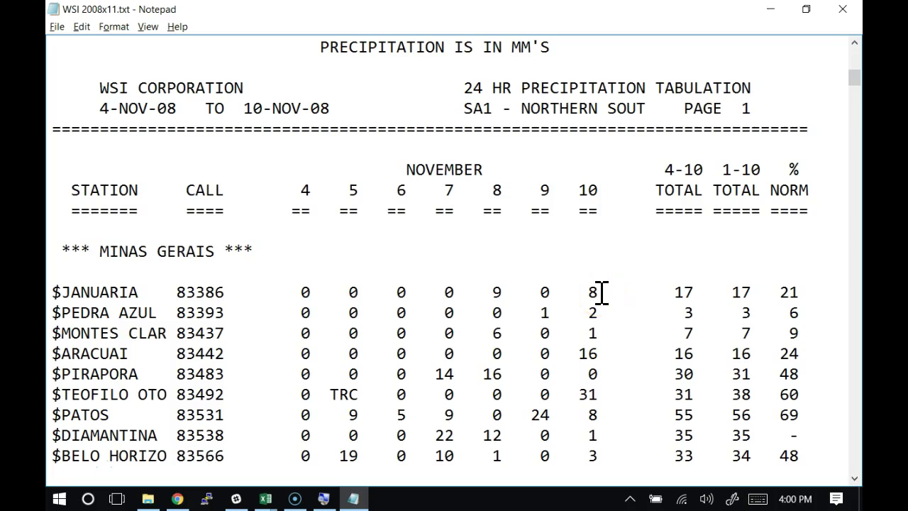
double_click(126, 292)
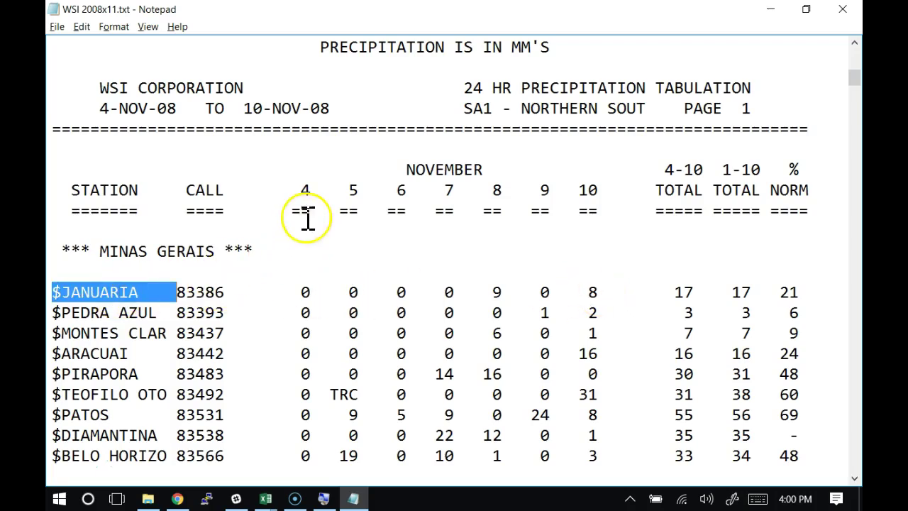
left_click_drag(302, 189, 309, 188)
double_click(419, 170)
left_click(303, 190)
double_click(328, 103)
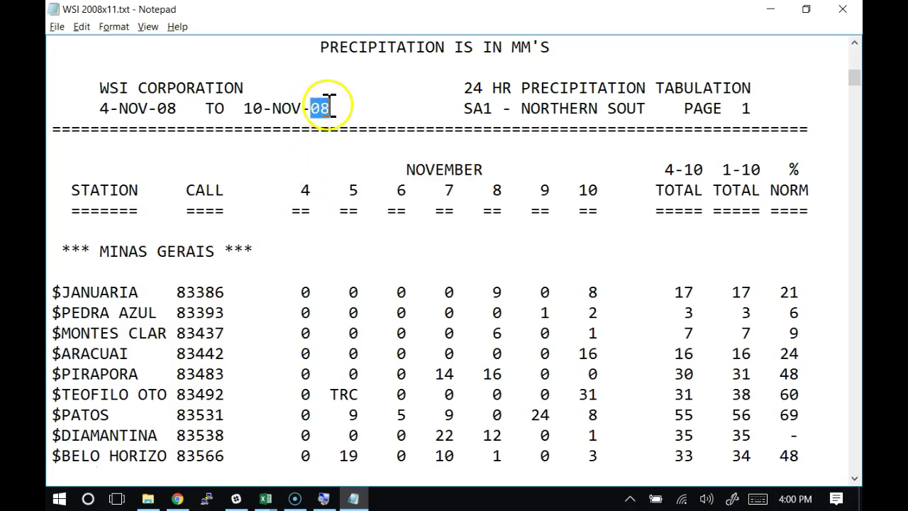
left_click_drag(271, 108, 333, 108)
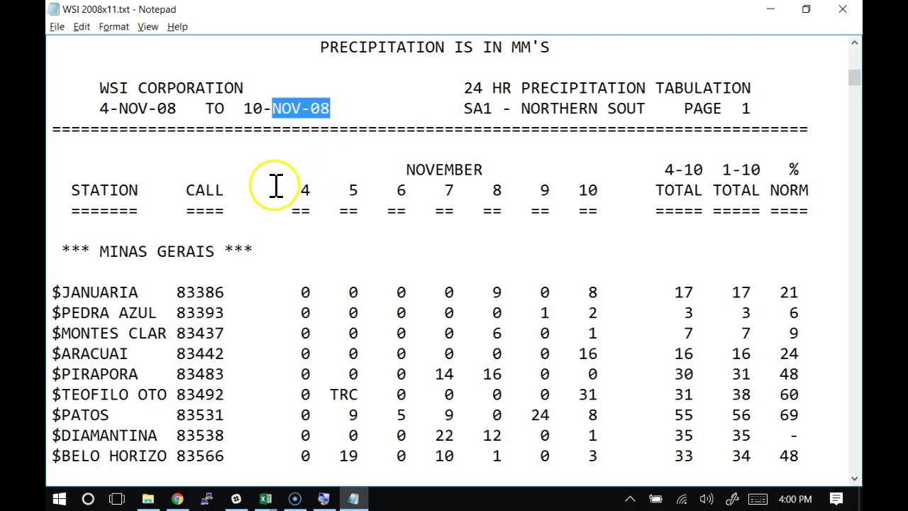
left_click_drag(301, 190, 574, 190)
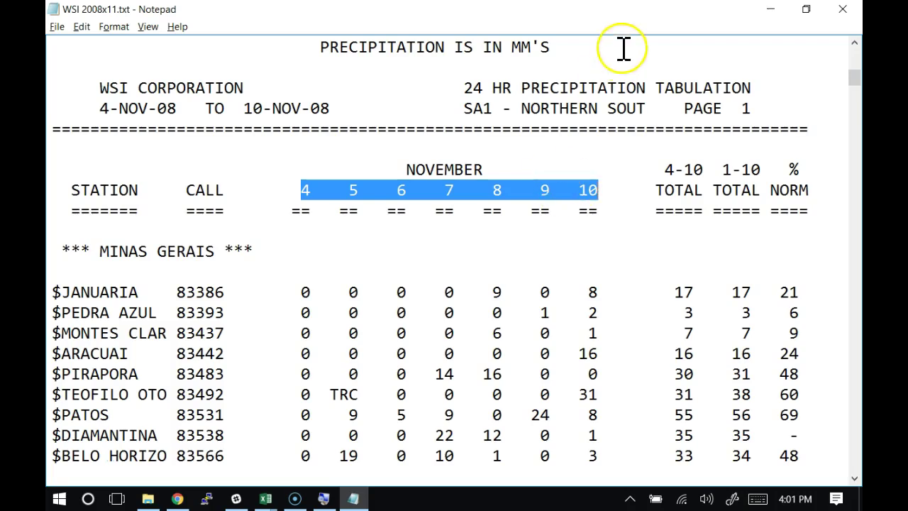
- Compare the end date's position in the monthly tabulation header with that in the 24 HR tabulation header
scroll(534, 90, "up", 10)
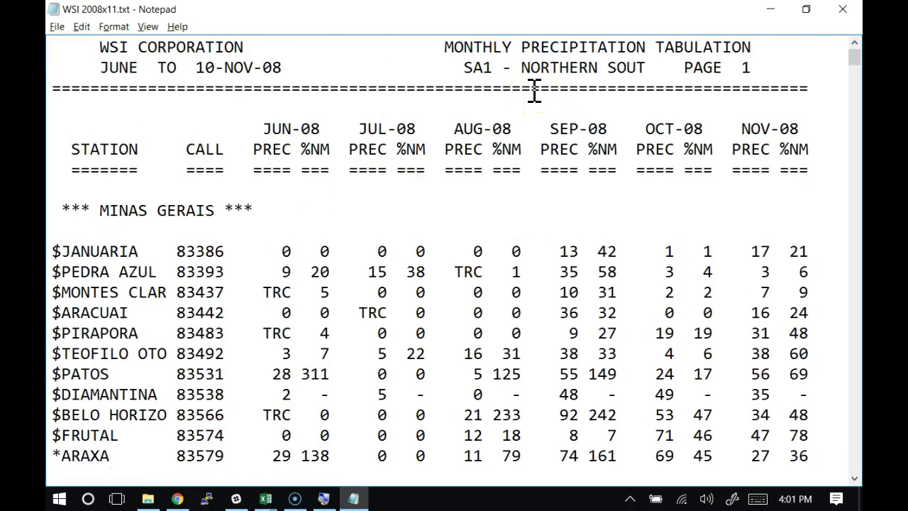
left_click_drag(187, 68, 288, 67)
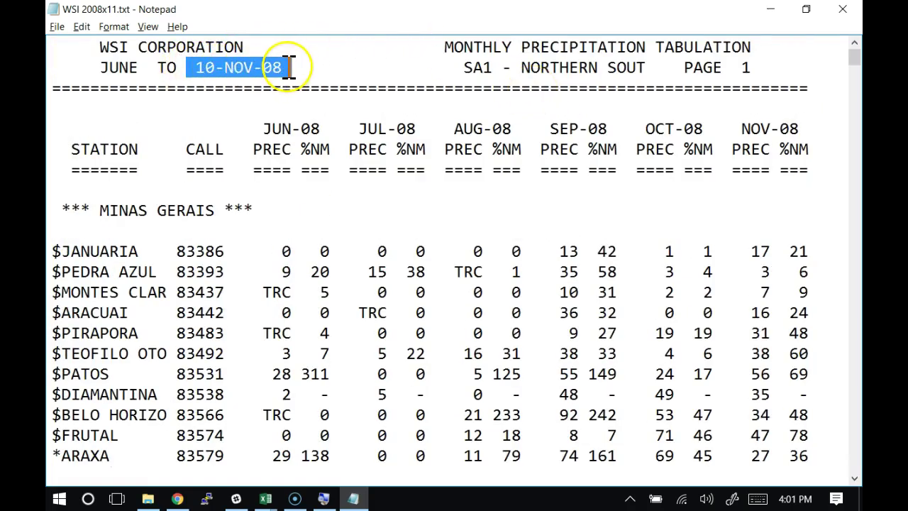
scroll(287, 68, "down", 12)
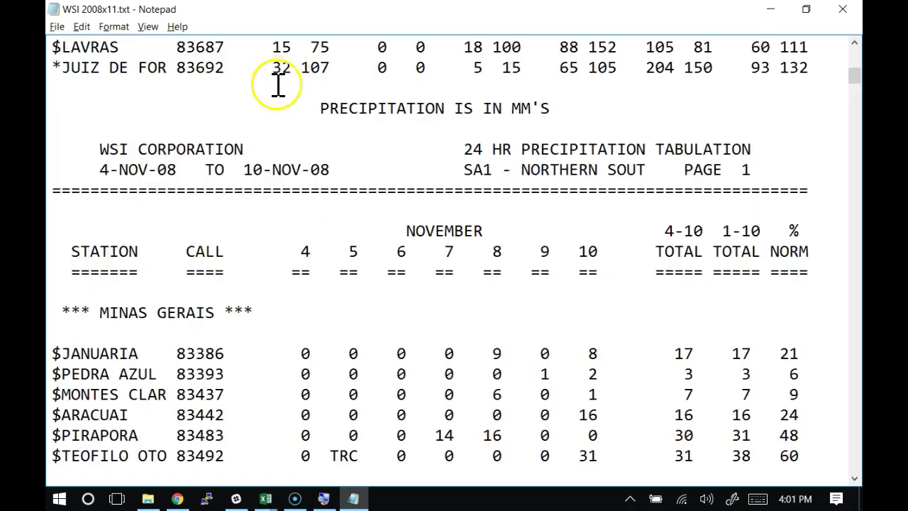
scroll(275, 90, "up", 3)
left_click_drag(272, 112, 296, 118)
left_click(299, 114)
scroll(299, 117, "up", 2)
scroll(299, 117, "up", 12)
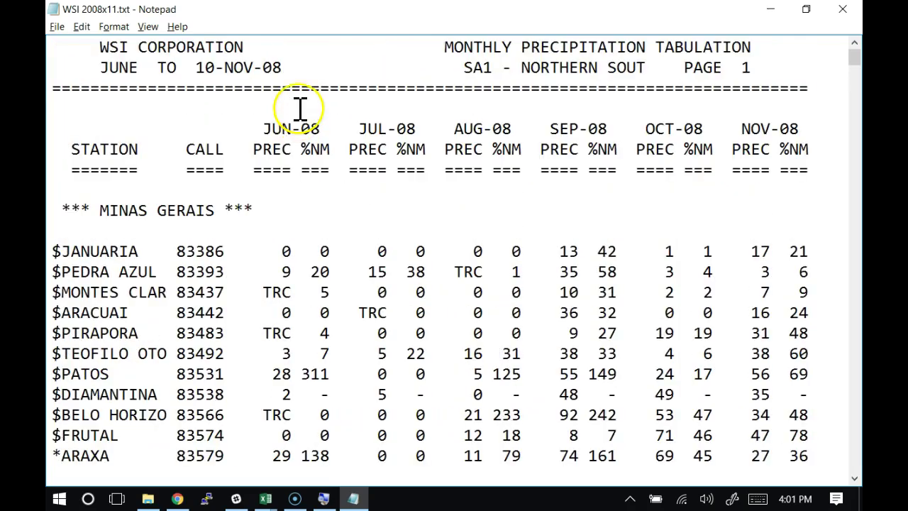
- Compare the separator line beneath the end date in the monthly and 24 HR tabulations
left_click_drag(274, 89, 359, 89)
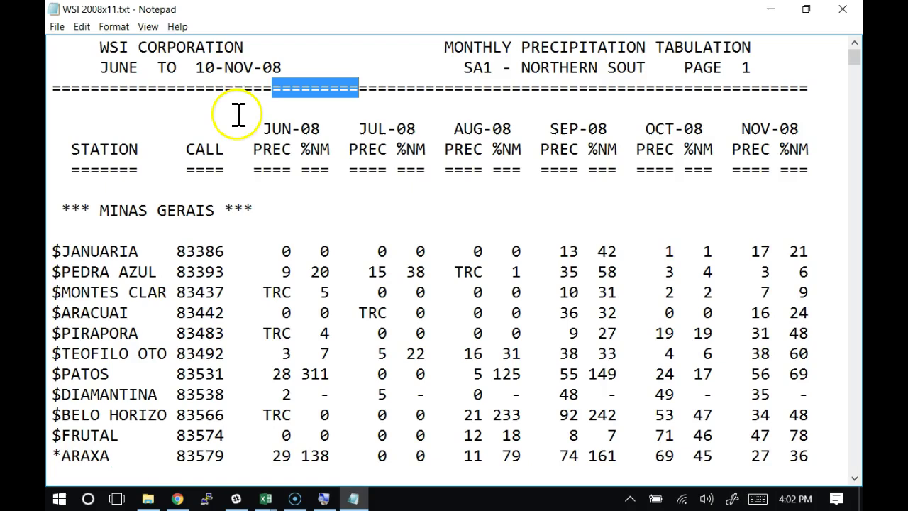
left_click_drag(234, 89, 273, 88)
scroll(283, 97, "down", 9)
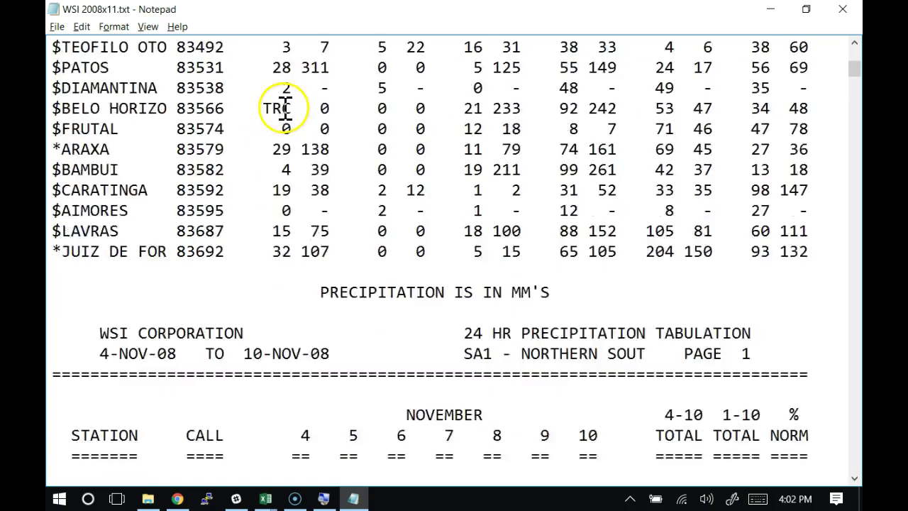
left_click_drag(252, 134, 320, 132)
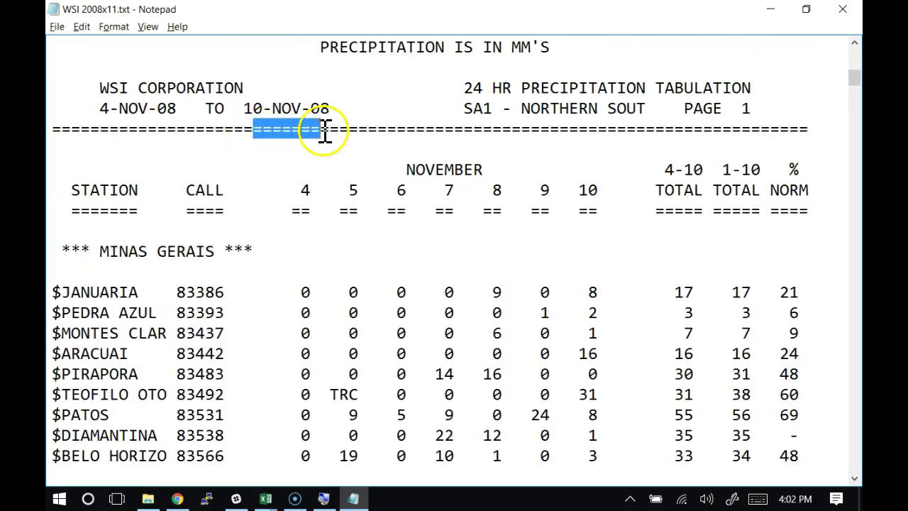
left_click(417, 147)
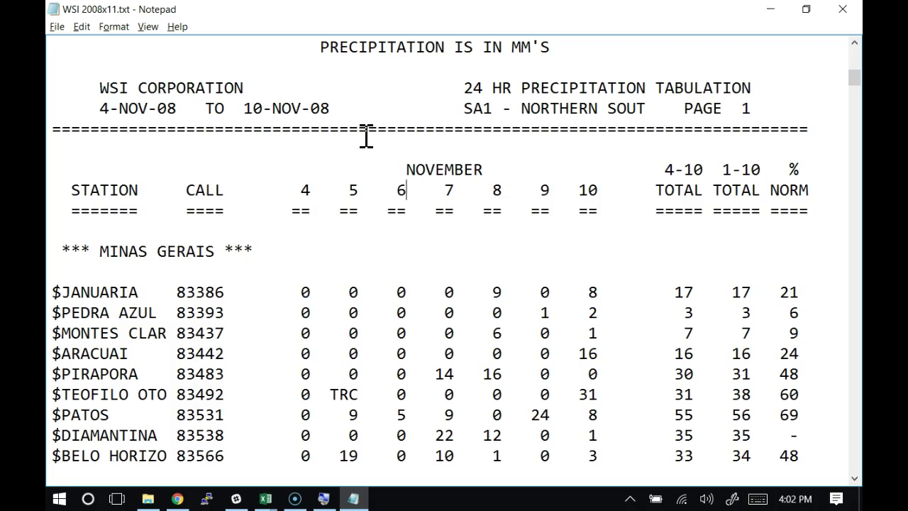
- Compare the % NORM column heading of the 24 HR table with the column headings of the monthly table
double_click(800, 168)
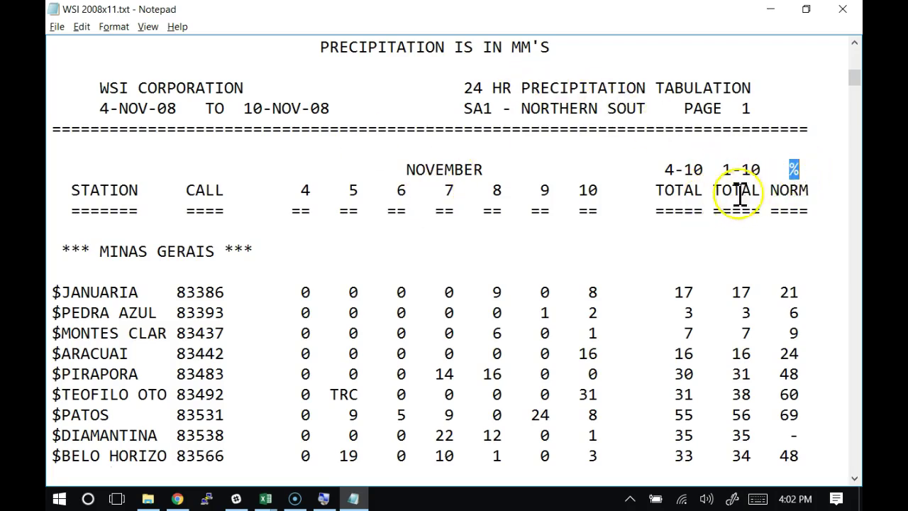
scroll(789, 170, "up", 5)
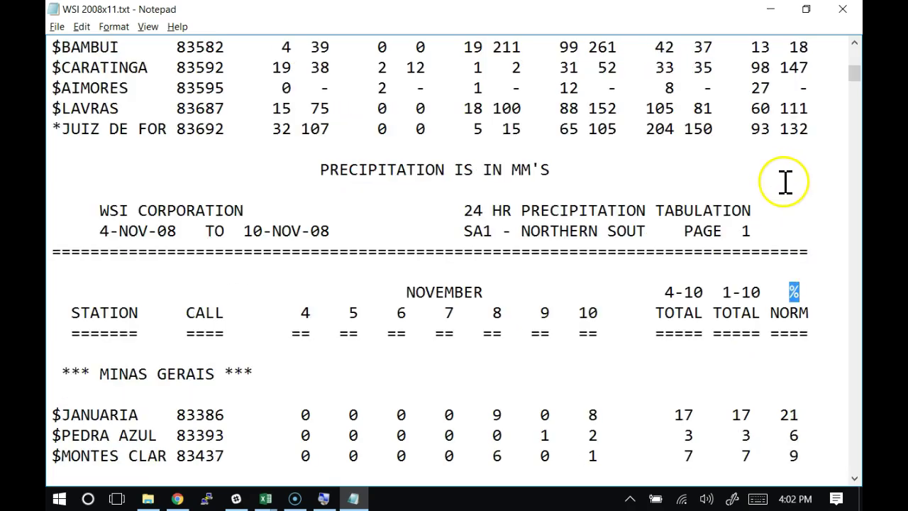
scroll(785, 183, "up", 4)
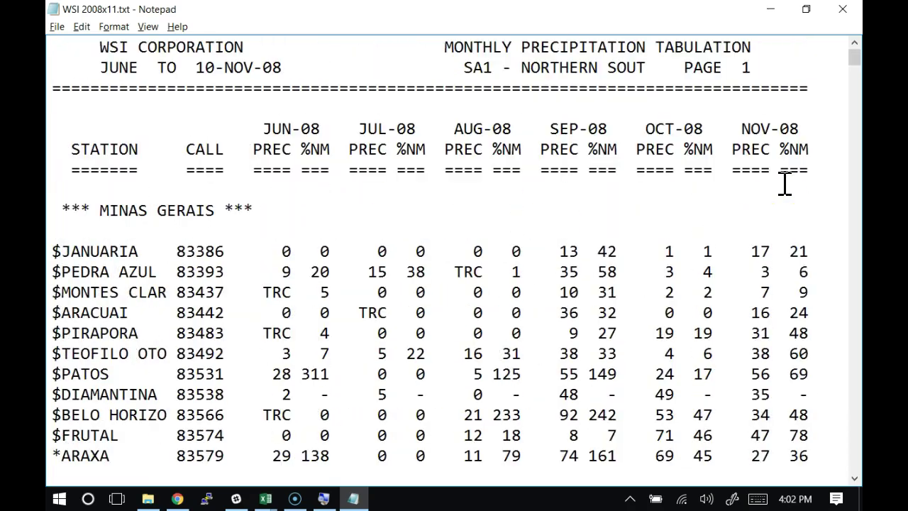
scroll(784, 182, "down", 8)
left_click(781, 176)
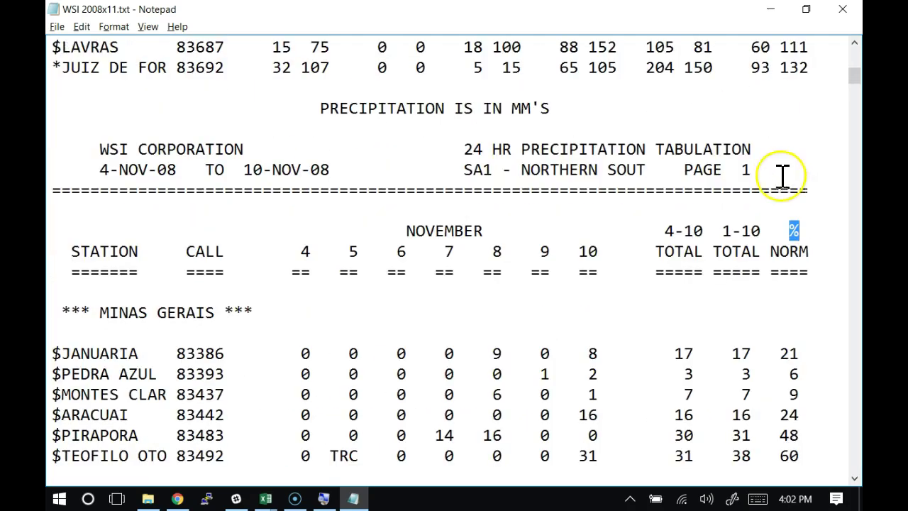
- Compare the monthly and 24 HR headings, and examine the 24 HR heading row's NORM label and day numbers
scroll(761, 165, "up", 6)
scroll(761, 165, "up", 2)
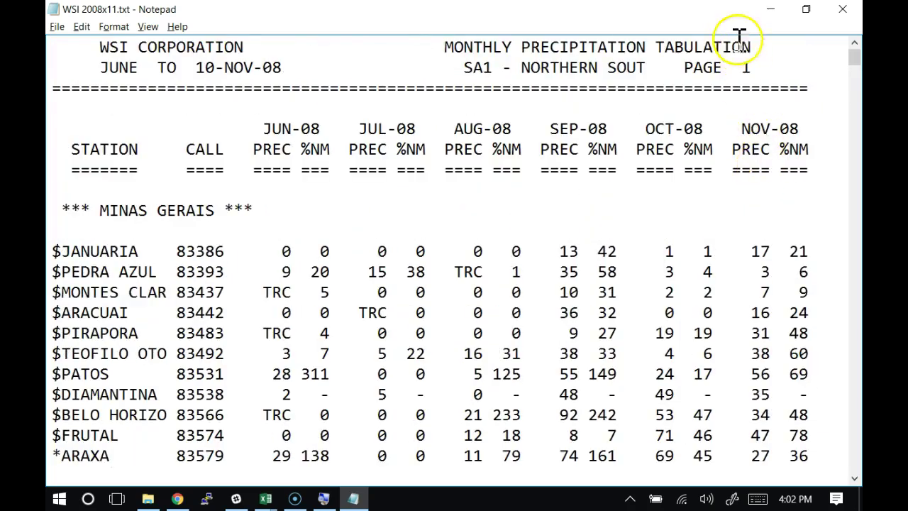
scroll(742, 67, "down", 6)
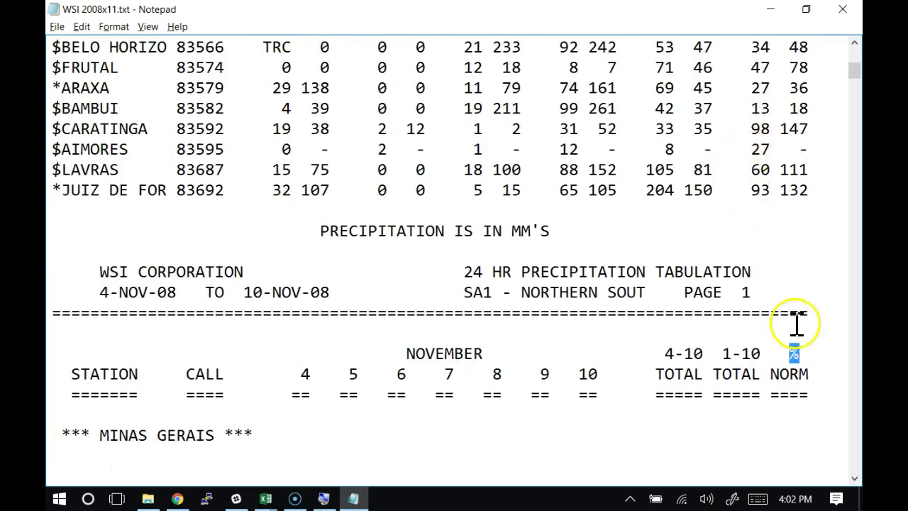
scroll(762, 355, "down", 1)
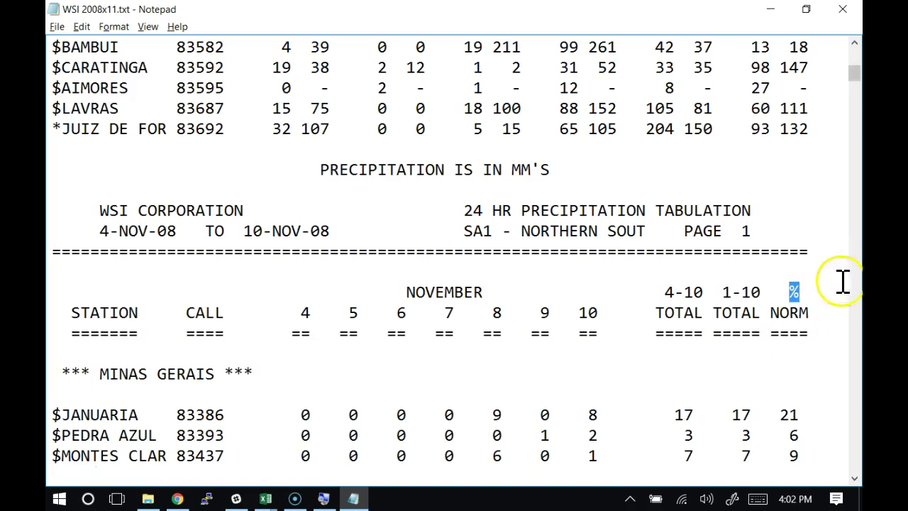
double_click(790, 313)
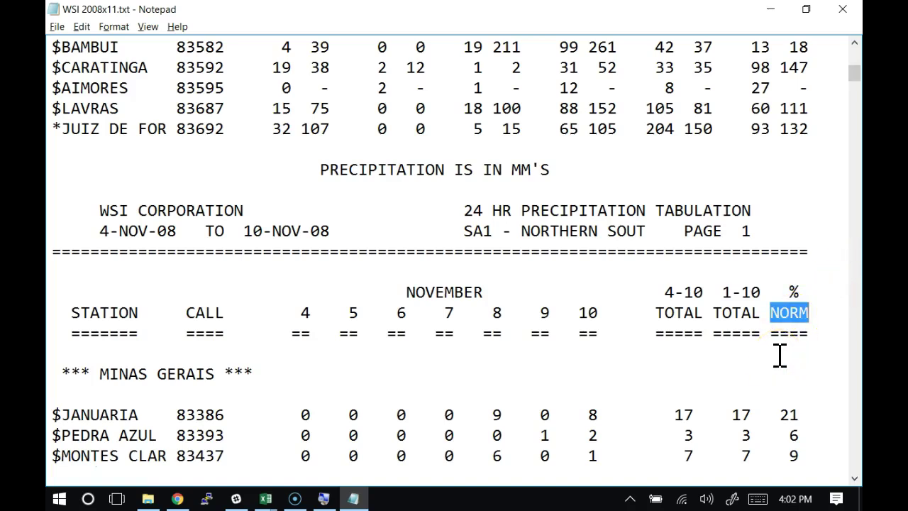
left_click_drag(303, 312, 561, 306)
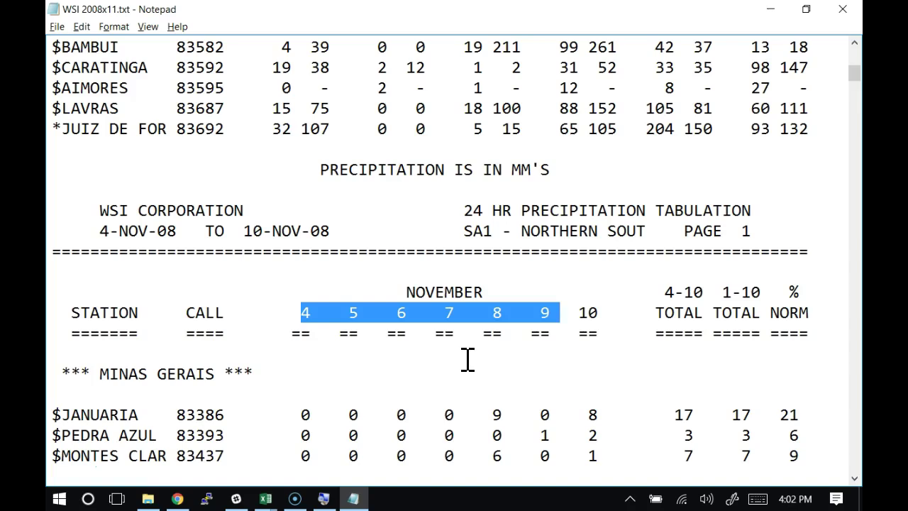
- Switch to the VBA editor and add an empty Do...Loop block below the moYr assignment in parseTextFile
key("alt+Tab")
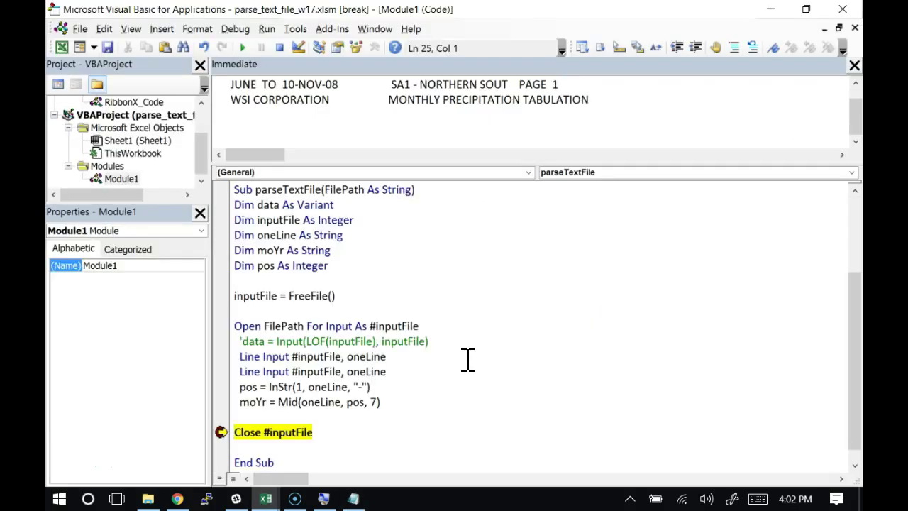
left_click(365, 371)
scroll(365, 371, "down", 1)
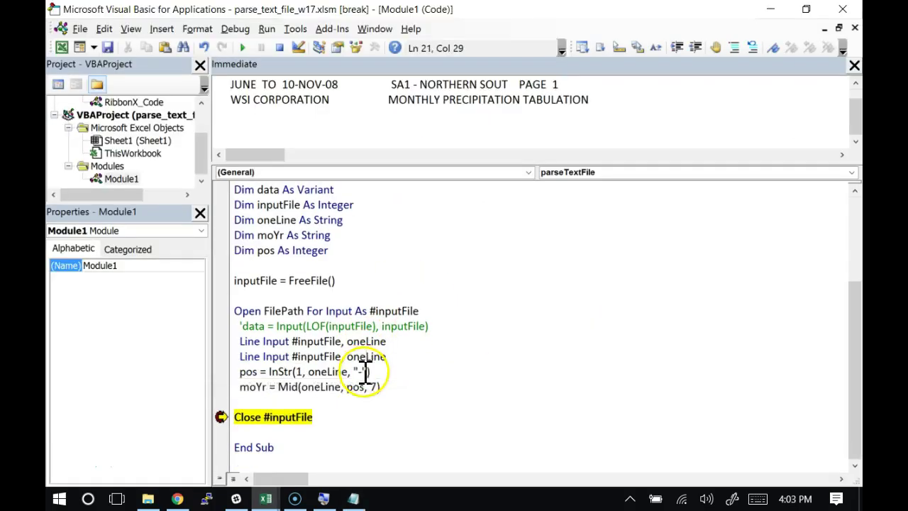
left_click(312, 400)
key("Return")
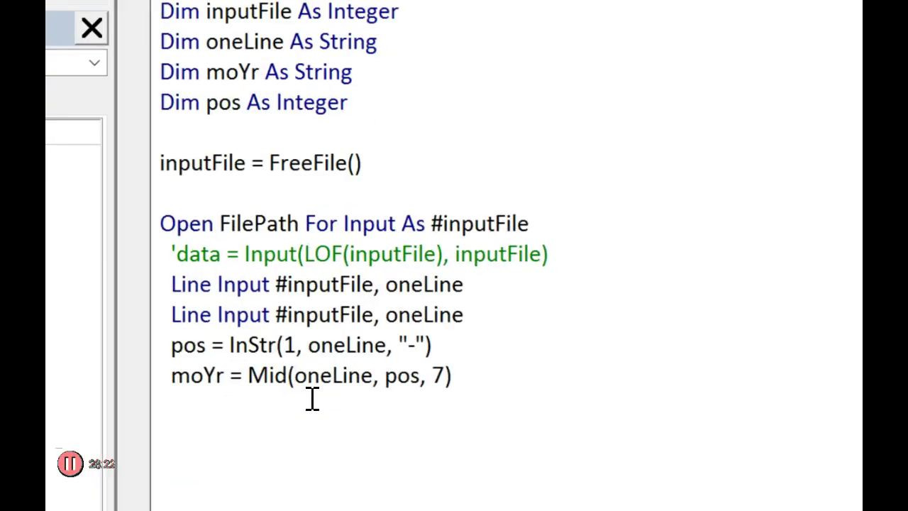
type("do")
key("Return")
key("Return")
type("loop")
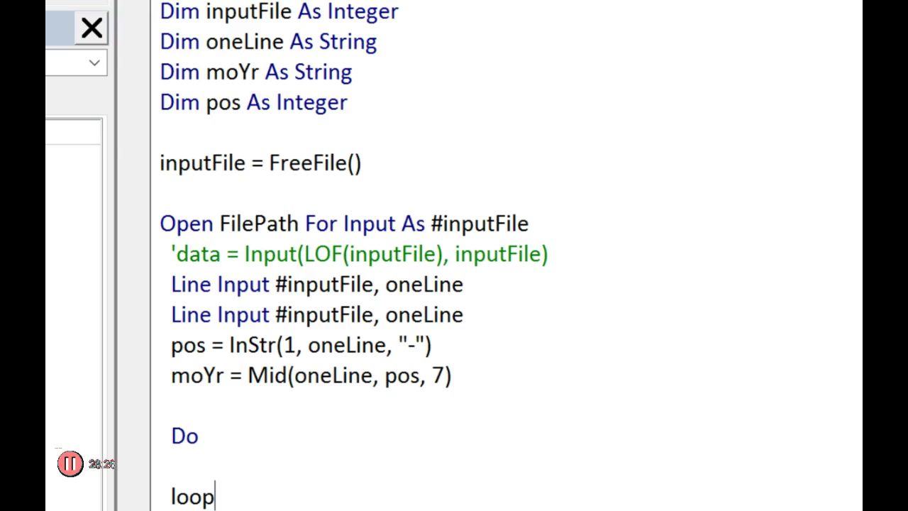
key("Up")
key("Down")
key("End")
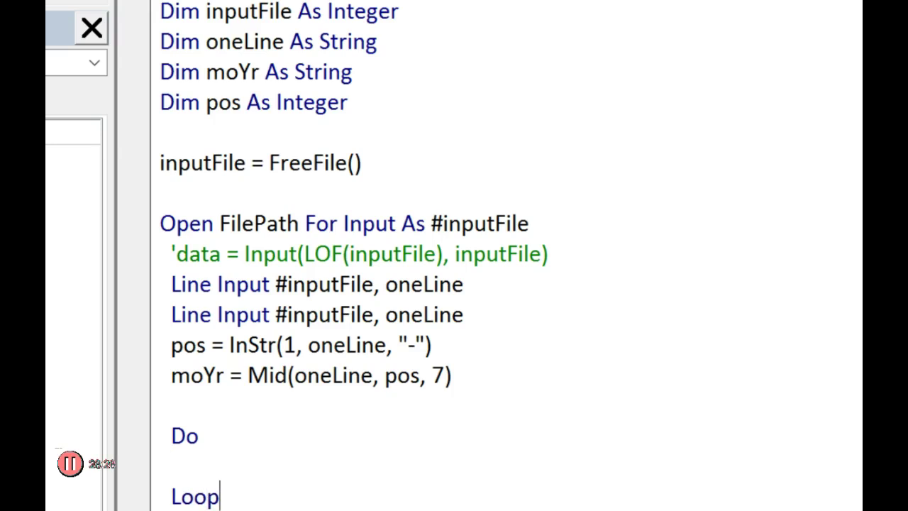
type("until")
key("BackSpace")
key("BackSpace")
key("BackSpace")
key("BackSpace")
key("BackSpace")
key("BackSpace")
key("Up")
key("Up")
key("Down")
key("Down")
type("i")
key("BackSpace")
- Add an Until condition to the Loop line, starting with the function call Right(online, 4)
type("until ")
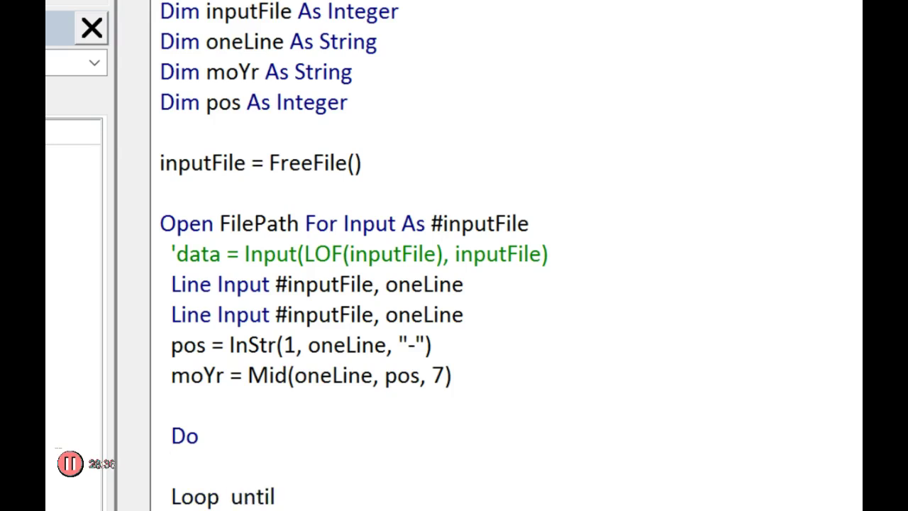
type("rign")
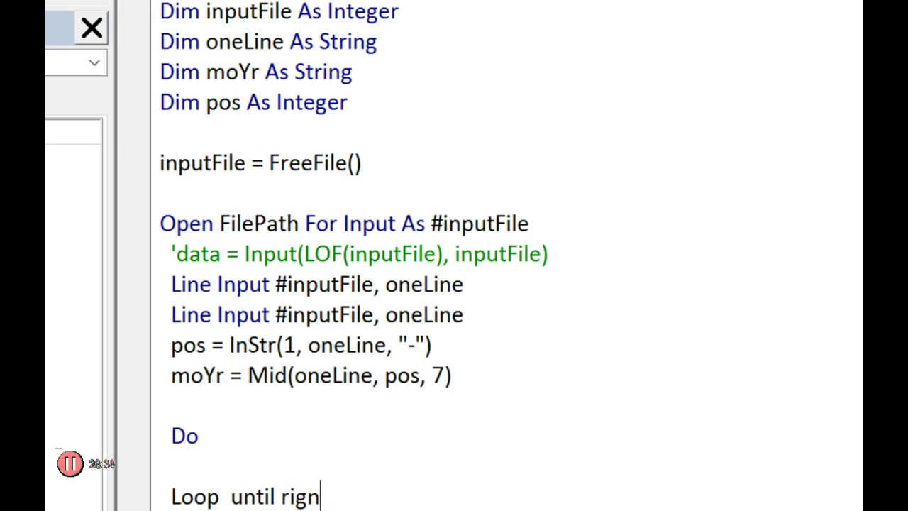
key("BackSpace")
type("ht()")
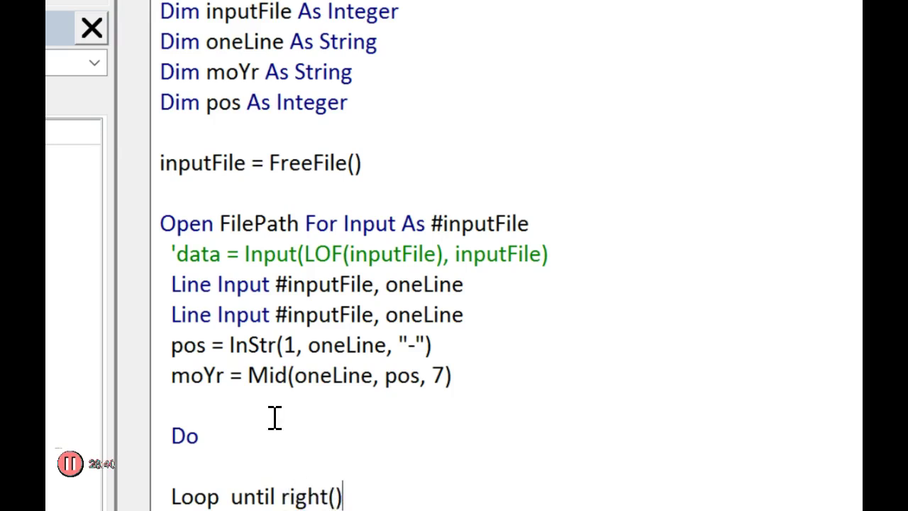
type(",4")
key("Left")
key("Left")
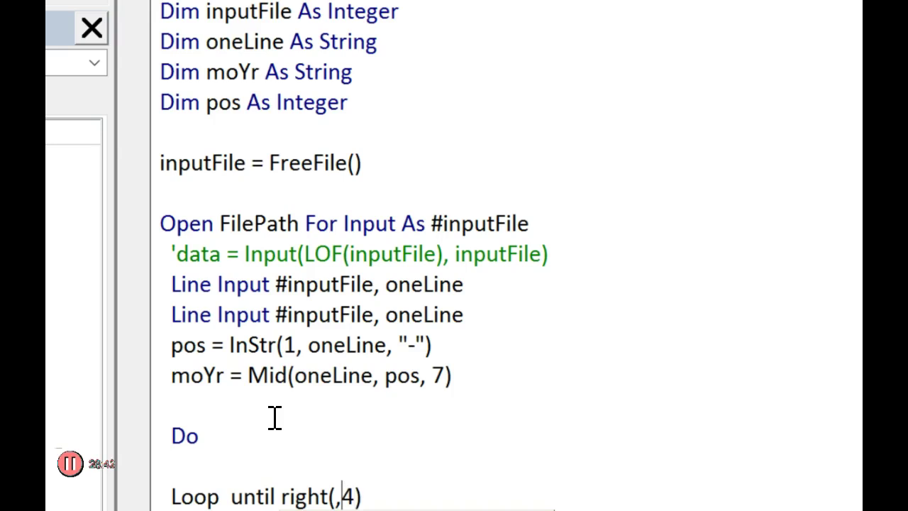
type("onlein")
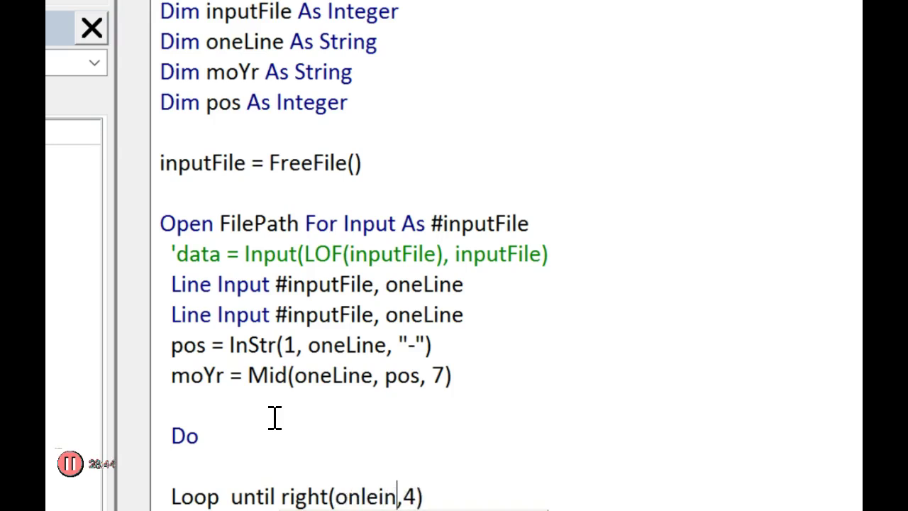
key("Left")
key("Left")
key("Left")
key("Delete")
key("Right")
key("Right")
type("e")
- Complete the Until condition so the Right function's result is compared with "NORM"
key("End")
type("= \"\"")
key("Left")
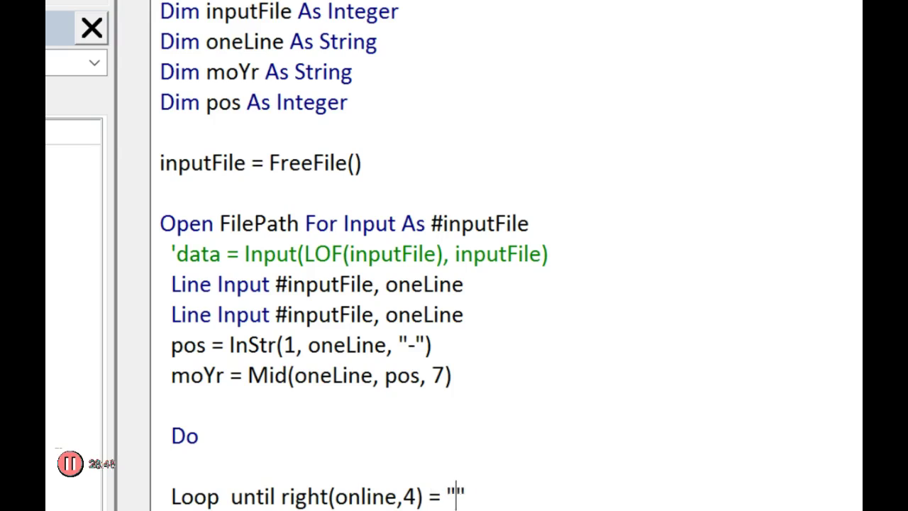
type("NORM")
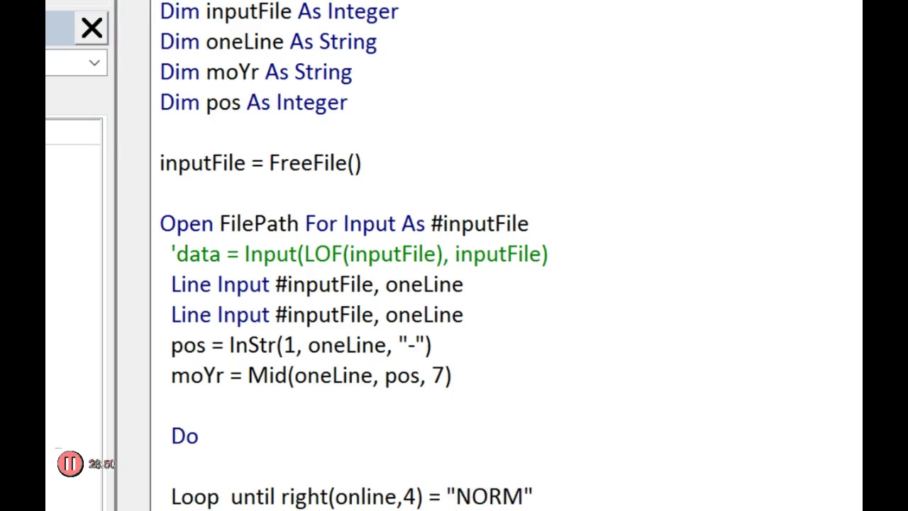
key("Down")
- Add an indented DoEvents statement inside the Do...Loop block
left_click(171, 465)
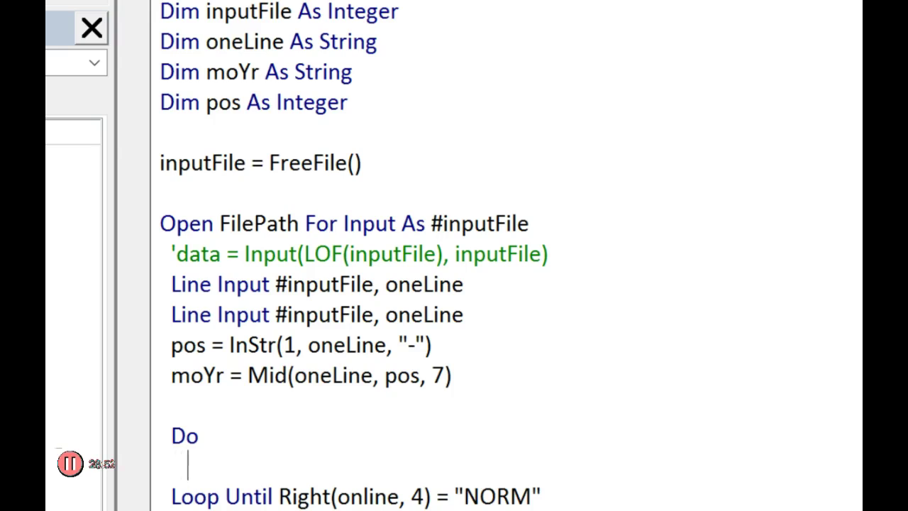
type("doe")
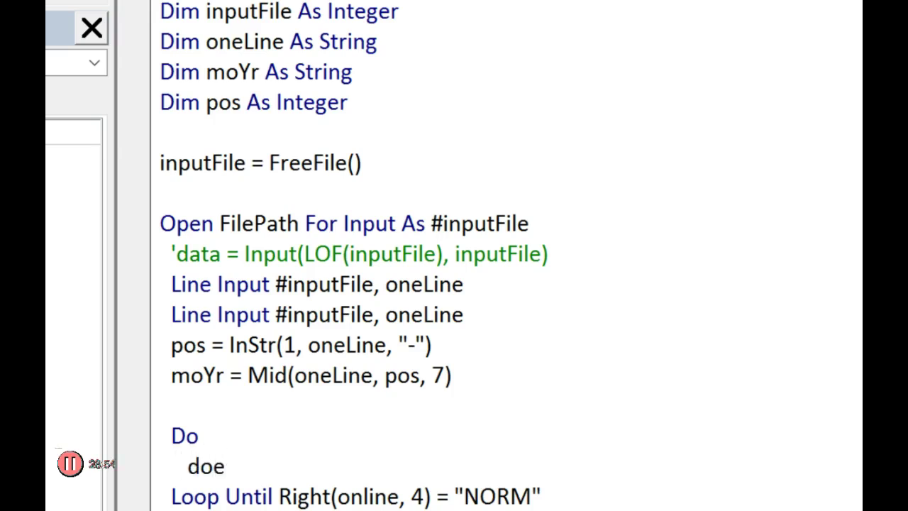
type("vents")
- Copy the second "Line Input #inputFile, oneLine" statement into the loop, on a new line above DoEvents
key("Up")
key("Return")
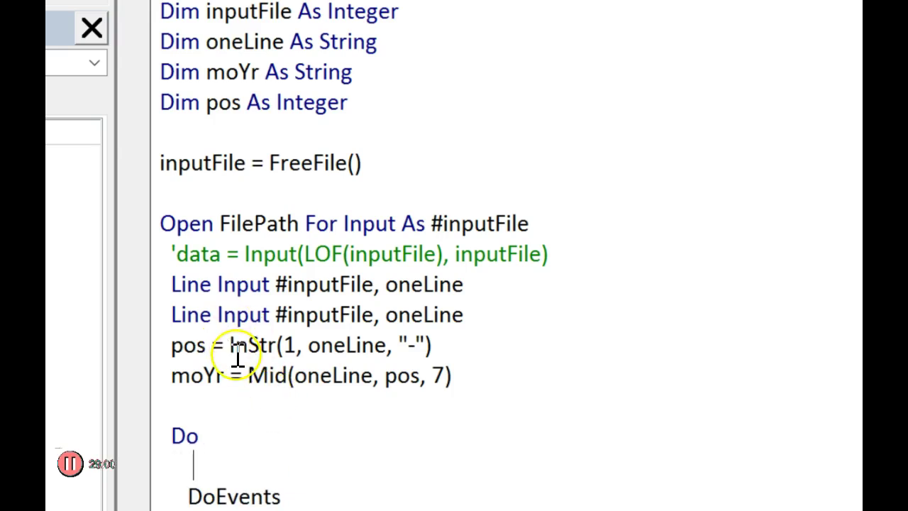
left_click_drag(170, 315, 261, 314)
left_click_drag(291, 358, 381, 357)
key("ctrl+c")
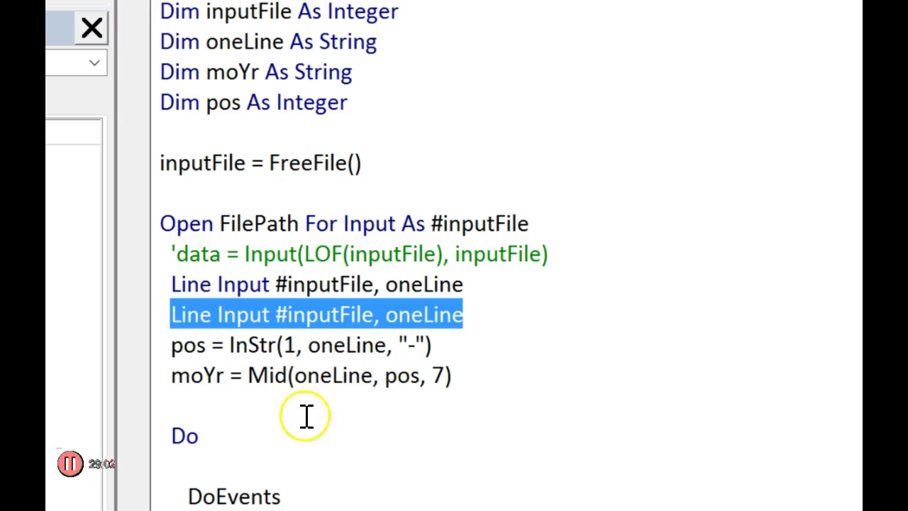
left_click(262, 430)
key("ctrl+v")
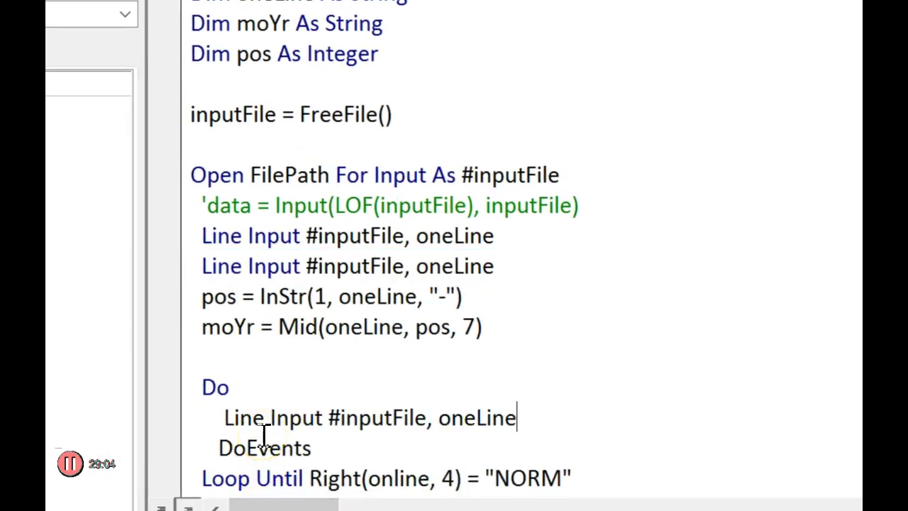
- Insert a blank line between Do and the Line Input statement, with Line Input aligned to DoEvents
key("Up")
key("End")
key("Return")
scroll(229, 447, "down", 2)
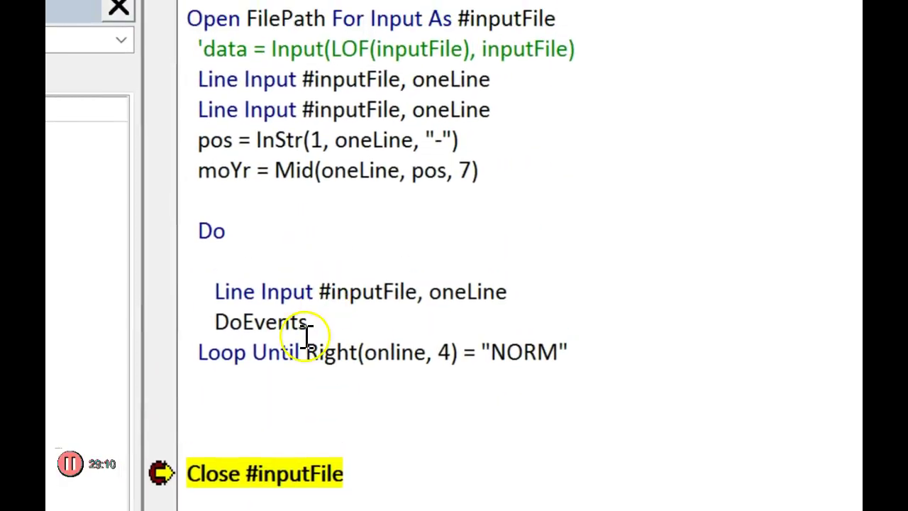